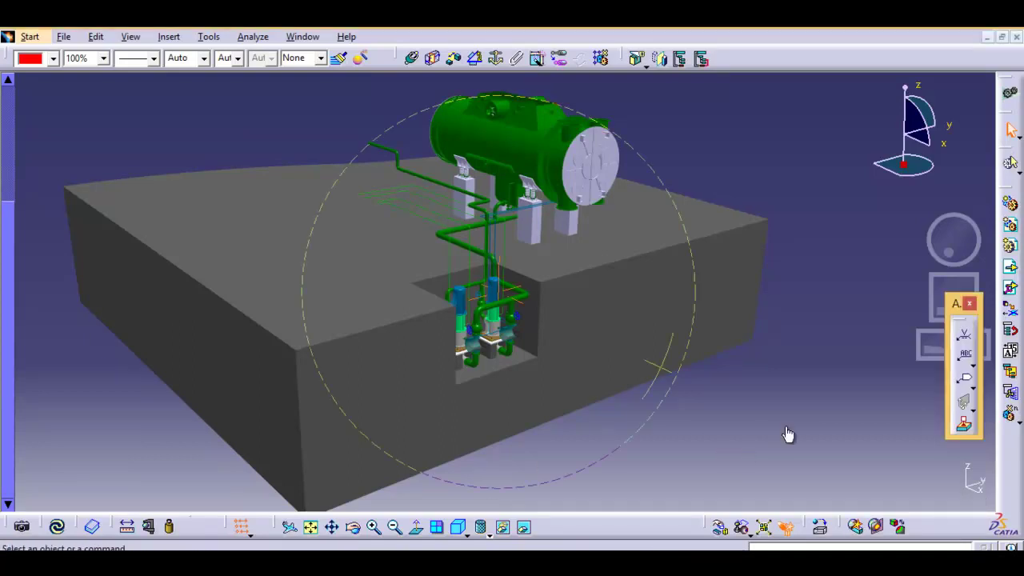
# Zoom, pan and orbit to a close, elevated view of the two pumps in the floor pit.
pyautogui.moveTo(773, 435); pyautogui.dragTo(786, 409, button='middle')
pyautogui.moveTo(760, 335); pyautogui.dragTo(759, 368, button='middle')
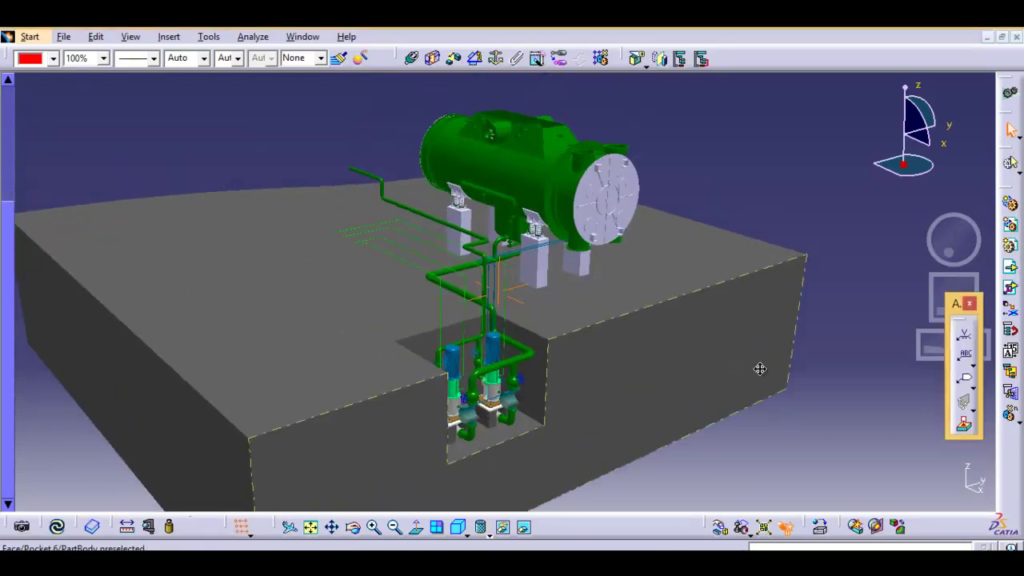
pyautogui.moveTo(922, 175)
pyautogui.mouseDown()
pyautogui.moveTo(895, 167)
pyautogui.moveTo(904, 156)
pyautogui.moveTo(948, 184)
pyautogui.mouseUp()
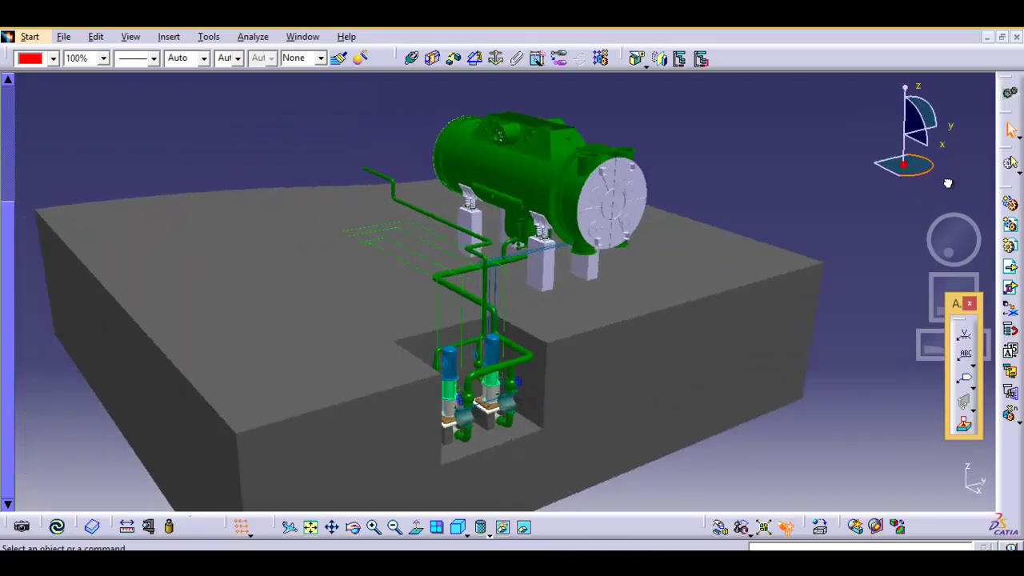
pyautogui.moveTo(542, 448)
pyautogui.mouseDown(button='middle')
pyautogui.moveTo(533, 388)
pyautogui.moveTo(579, 300)
pyautogui.moveTo(520, 316)
pyautogui.mouseUp(button='middle')
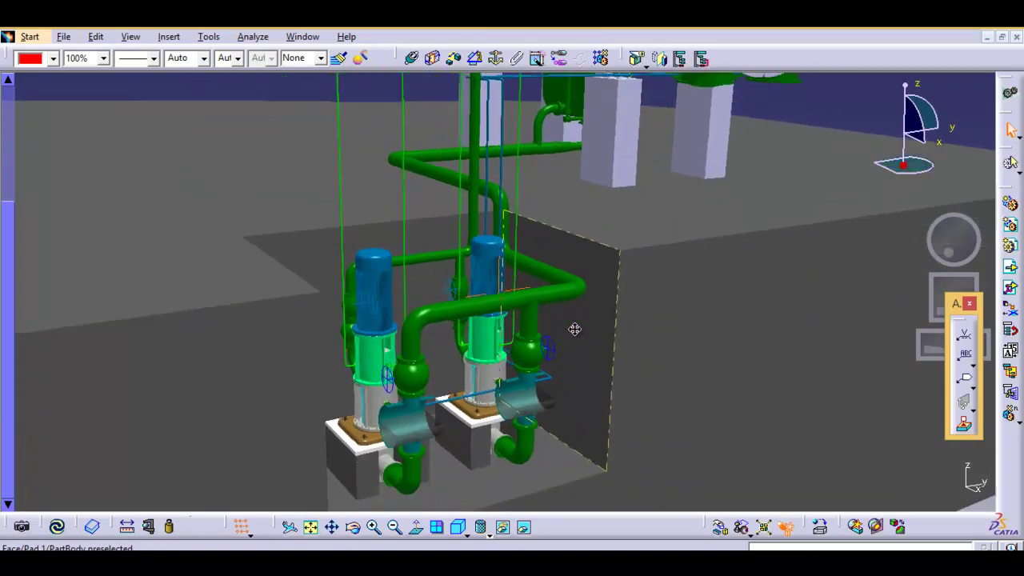
pyautogui.moveTo(520, 258)
pyautogui.mouseDown(button='middle')
pyautogui.moveTo(450, 270)
pyautogui.moveTo(417, 249)
pyautogui.moveTo(516, 320)
pyautogui.mouseUp(button='middle')
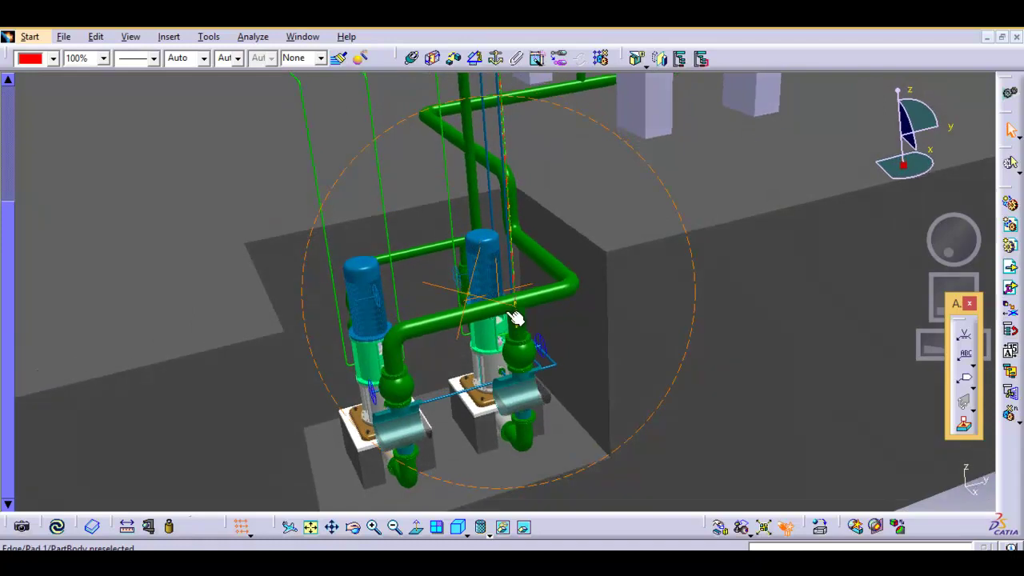
# Add a leader note reading 'inlet pipe' on the horizontal pump pipe and close the editor.
pyautogui.click(965, 355)
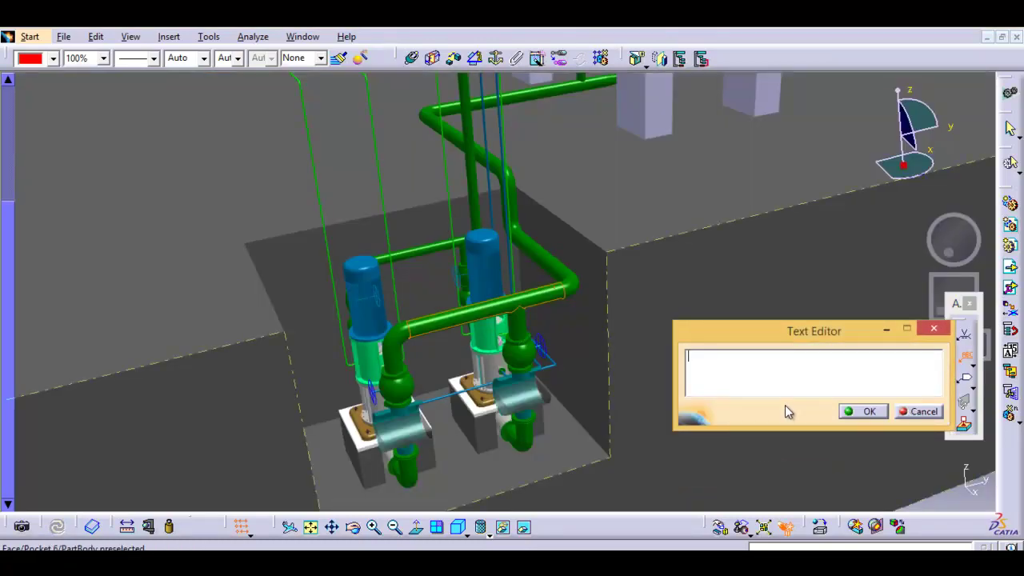
pyautogui.write('in')
pyautogui.write('let pipe')
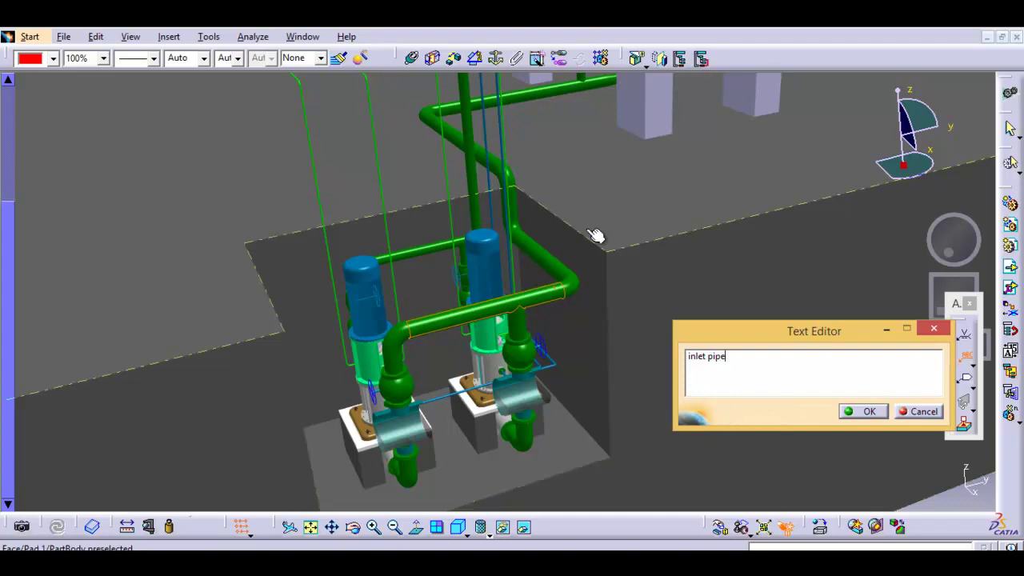
pyautogui.moveTo(573, 220)
pyautogui.mouseDown(button='middle')
pyautogui.moveTo(563, 296)
pyautogui.moveTo(578, 322)
pyautogui.moveTo(416, 350)
pyautogui.moveTo(487, 409)
pyautogui.moveTo(563, 389)
pyautogui.moveTo(562, 231)
pyautogui.moveTo(336, 246)
pyautogui.moveTo(505, 355)
pyautogui.mouseUp(button='middle')
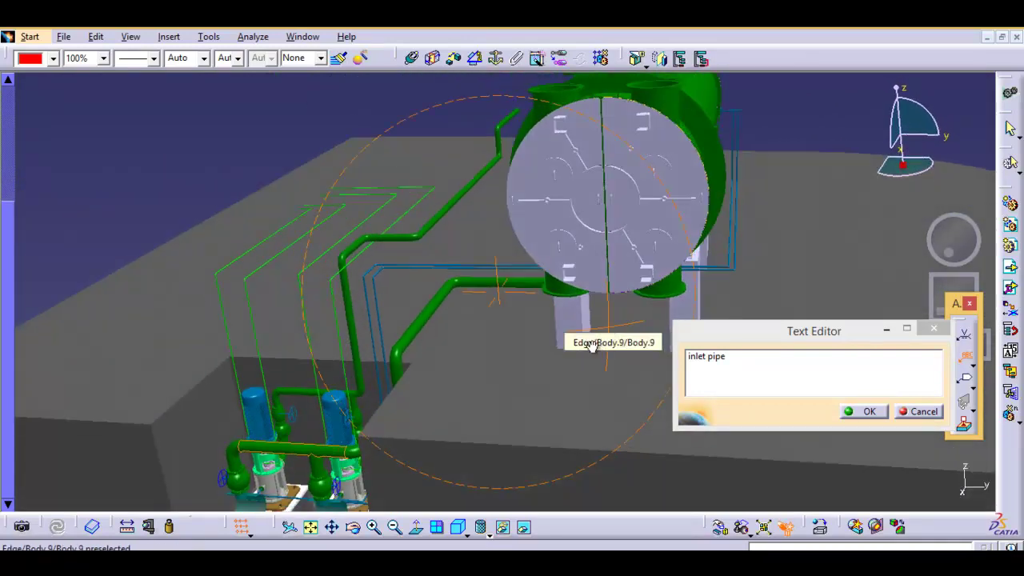
pyautogui.keyDown('ctrl'); pyautogui.moveTo(504, 355); pyautogui.dragTo(434, 310, button='middle'); pyautogui.keyUp('ctrl')
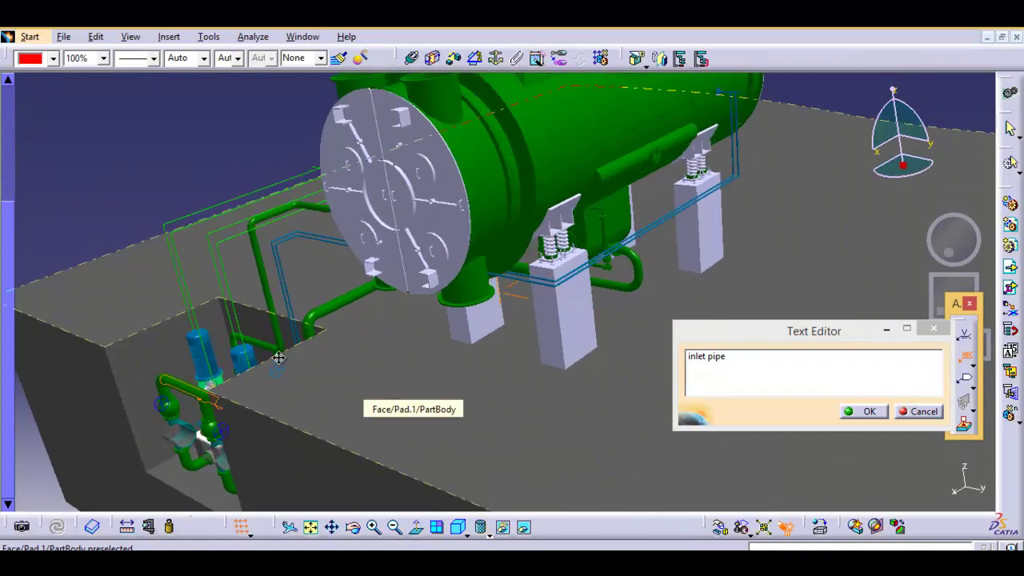
pyautogui.keyDown('ctrl'); pyautogui.moveTo(590, 278); pyautogui.dragTo(601, 234, button='middle'); pyautogui.keyUp('ctrl')
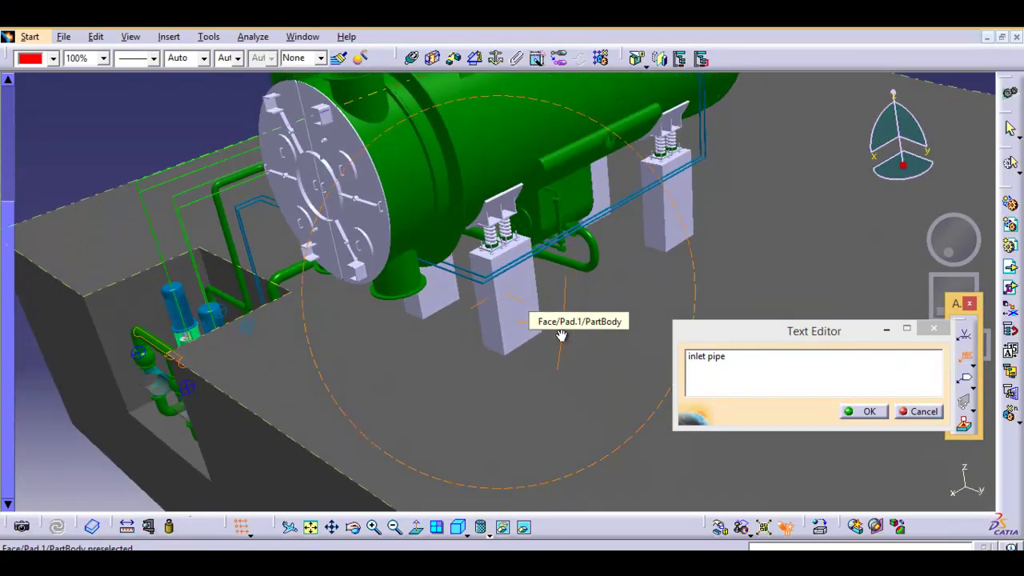
pyautogui.moveTo(696, 160)
pyautogui.keyDown('ctrl'); pyautogui.mouseDown(button='middle')
pyautogui.moveTo(679, 253)
pyautogui.moveTo(337, 349)
pyautogui.mouseUp(button='middle'); pyautogui.keyUp('ctrl')
pyautogui.moveTo(335, 385)
pyautogui.keyDown('ctrl'); pyautogui.mouseDown(button='middle')
pyautogui.moveTo(326, 408)
pyautogui.moveTo(345, 352)
pyautogui.moveTo(292, 349)
pyautogui.mouseUp(button='middle'); pyautogui.keyUp('ctrl')
pyautogui.moveTo(623, 294)
pyautogui.keyDown('ctrl'); pyautogui.mouseDown(button='middle')
pyautogui.moveTo(609, 212)
pyautogui.moveTo(527, 317)
pyautogui.moveTo(712, 382)
pyautogui.mouseUp(button='middle'); pyautogui.keyUp('ctrl')
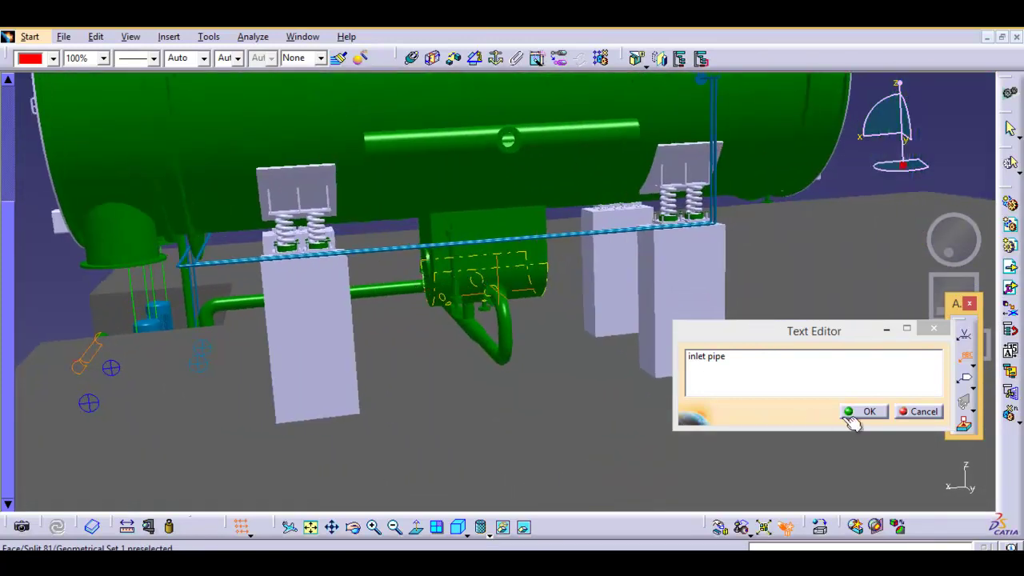
pyautogui.click(938, 412)
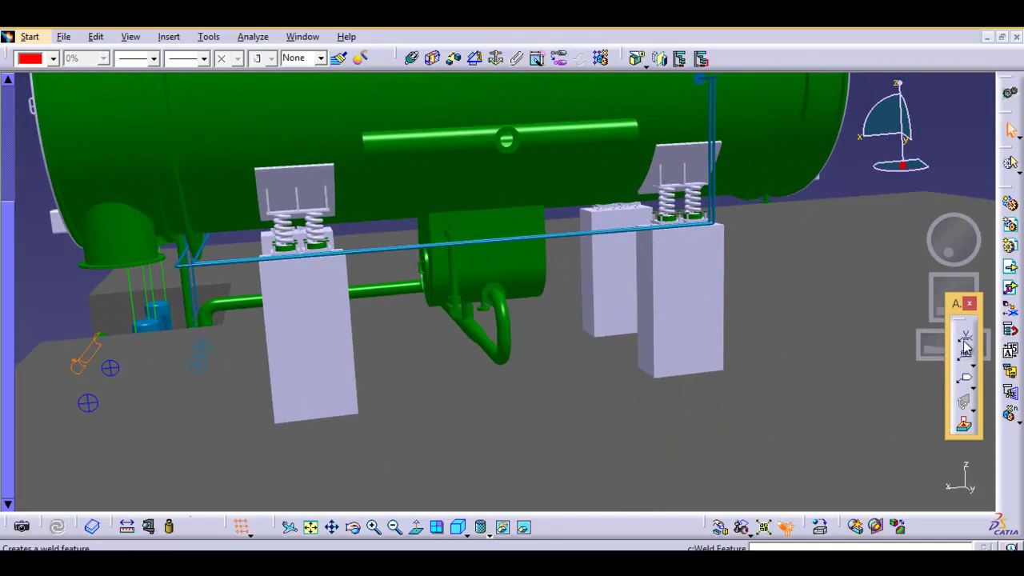
# Draft a 'hotwell condensor' leader note on the tank face, cancel it, and zoom in on the pumps.
pyautogui.click(965, 354)
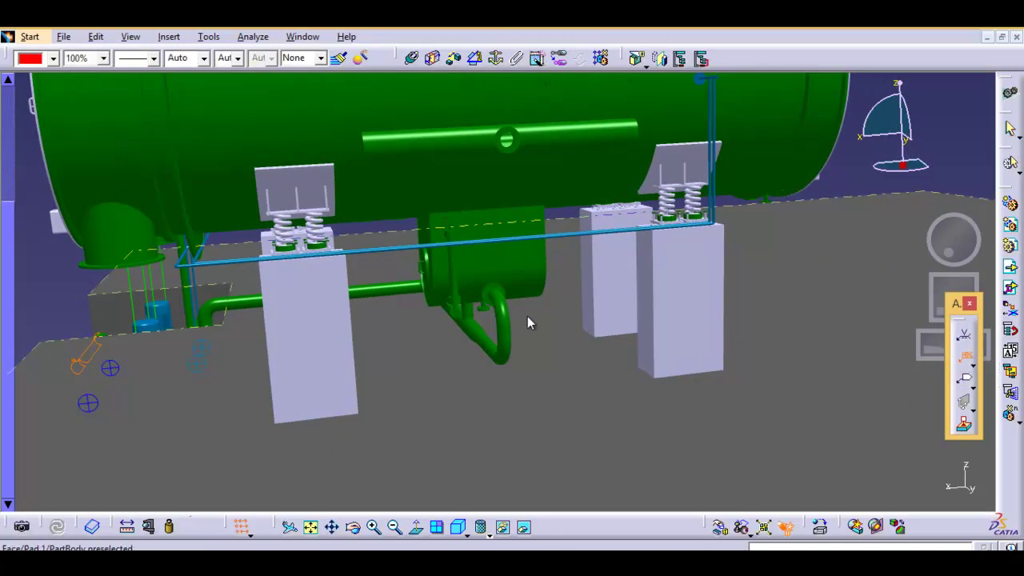
pyautogui.click(524, 288)
pyautogui.write('hotwell condensor')
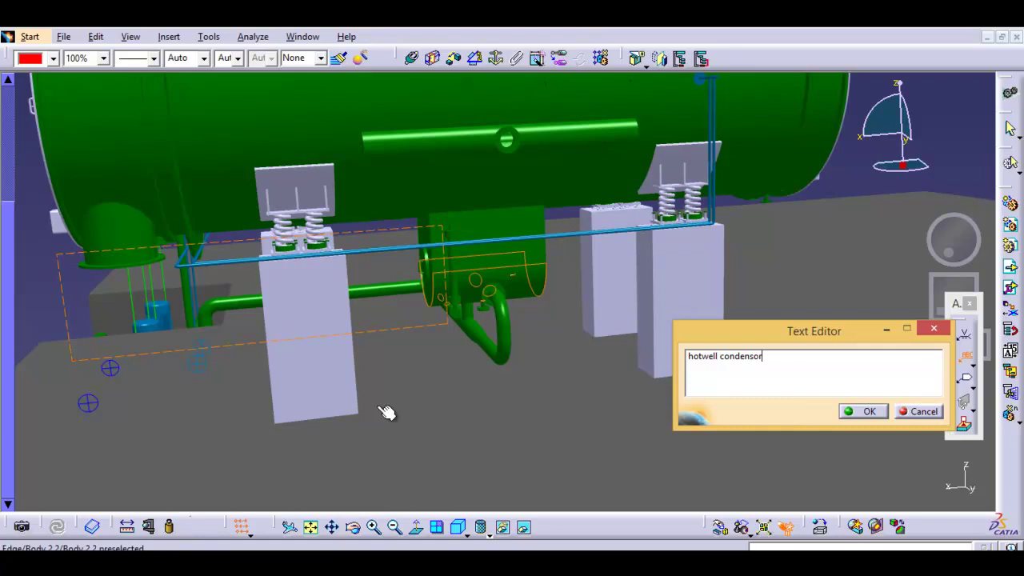
pyautogui.moveTo(246, 248); pyautogui.dragTo(370, 258, button='middle')
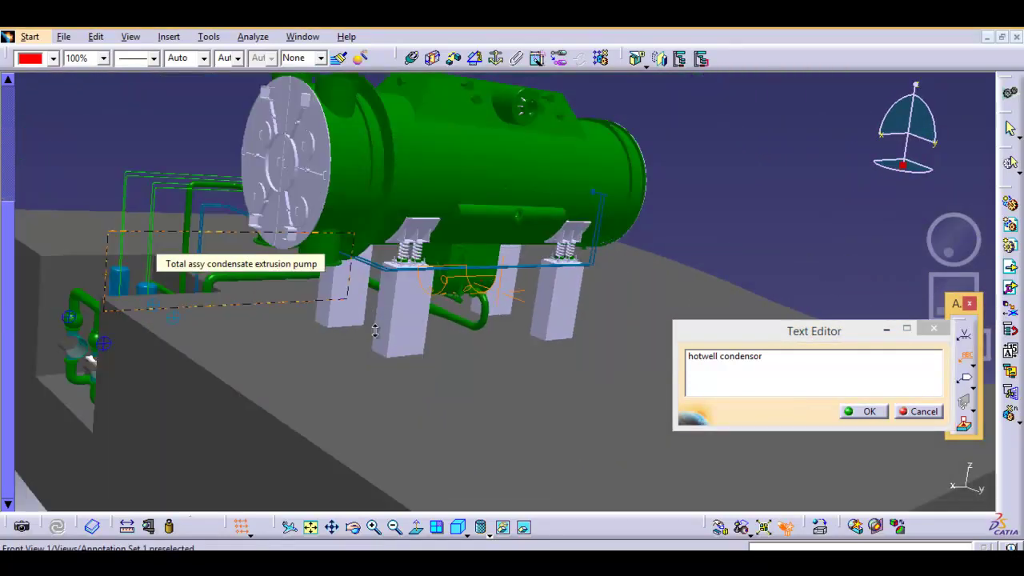
pyautogui.moveTo(371, 257); pyautogui.dragTo(354, 339, button='middle')
pyautogui.moveTo(277, 414)
pyautogui.mouseDown(button='middle')
pyautogui.moveTo(450, 402)
pyautogui.moveTo(565, 438)
pyautogui.moveTo(589, 347)
pyautogui.moveTo(396, 415)
pyautogui.moveTo(496, 280)
pyautogui.moveTo(567, 279)
pyautogui.moveTo(552, 205)
pyautogui.moveTo(529, 385)
pyautogui.moveTo(540, 317)
pyautogui.moveTo(558, 352)
pyautogui.moveTo(674, 422)
pyautogui.mouseUp(button='middle')
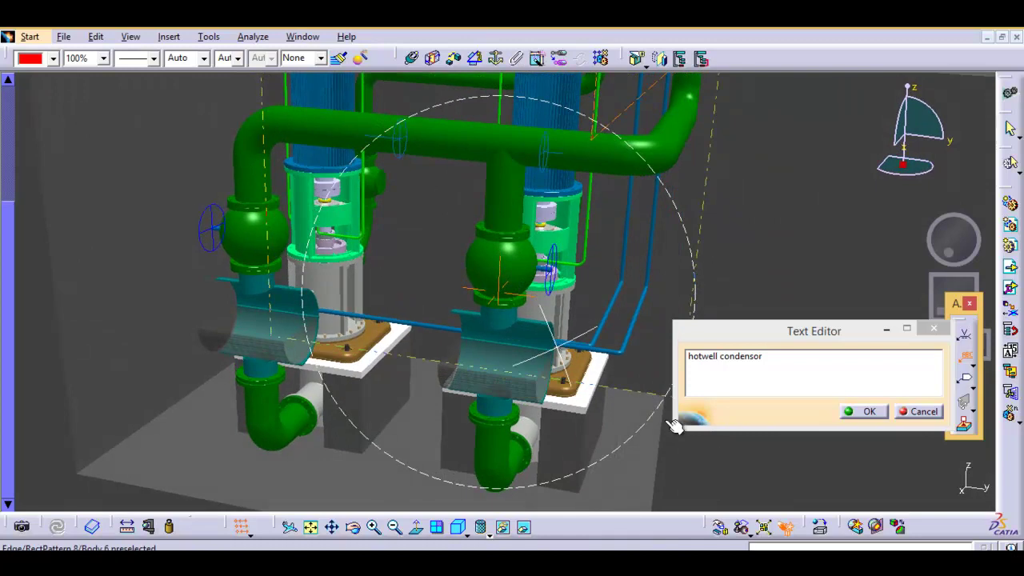
pyautogui.click(920, 411)
pyautogui.moveTo(485, 485); pyautogui.dragTo(655, 424, button='middle')
pyautogui.click(966, 354)
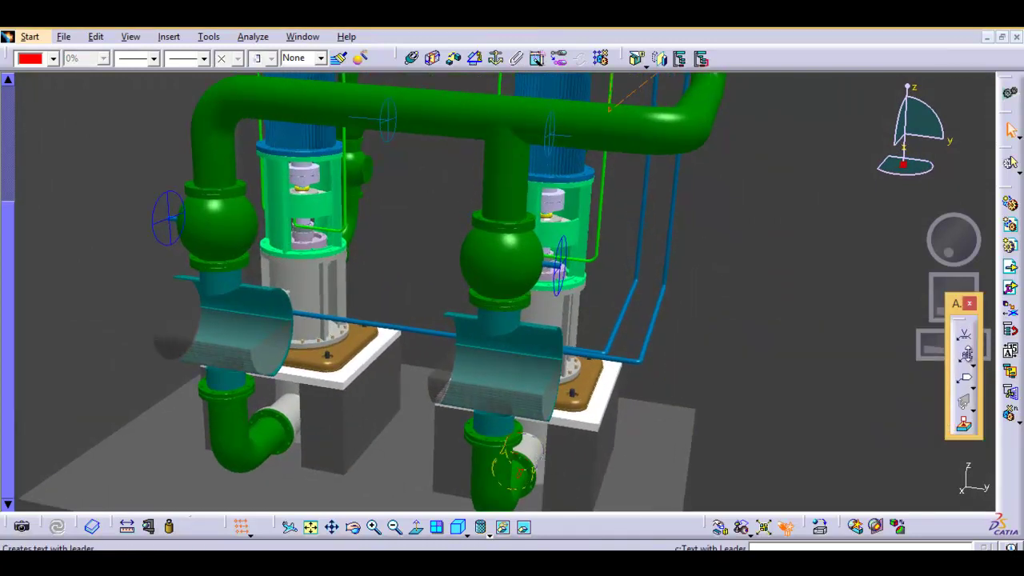
# Start a 'strainer' leader note on the right pump's strainer, then cancel it.
pyautogui.click(966, 362)
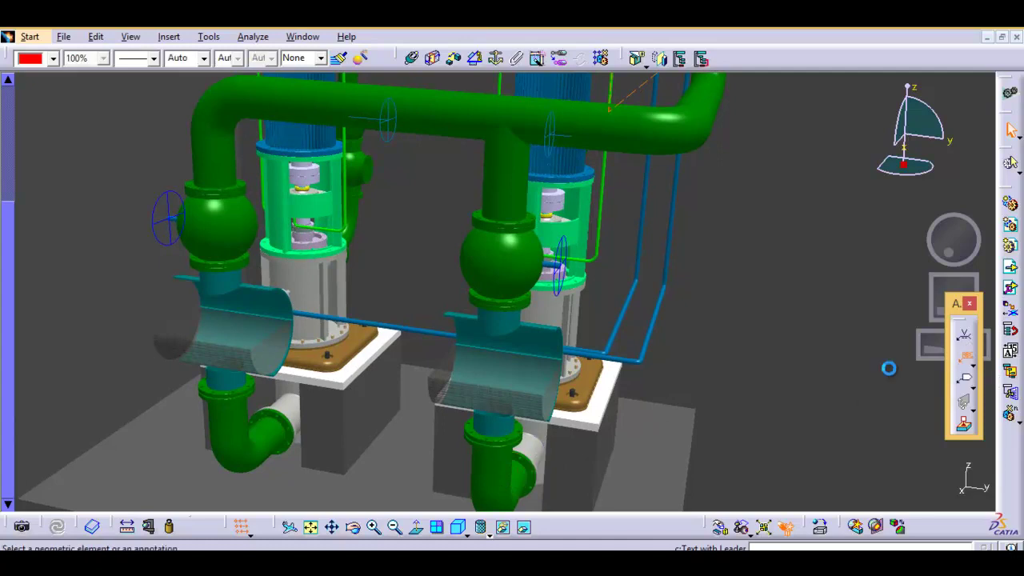
pyautogui.click(524, 404)
pyautogui.write('strainer')
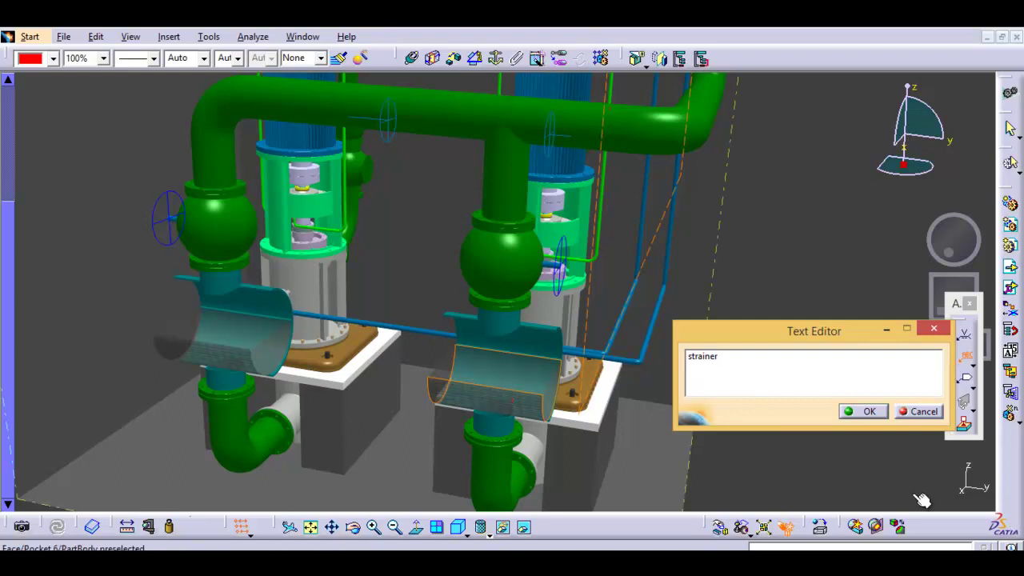
pyautogui.click(916, 413)
# Pan, zoom and orbit to look down on the two blue pump motors from above.
pyautogui.moveTo(453, 430)
pyautogui.mouseDown(button='middle')
pyautogui.moveTo(460, 395)
pyautogui.moveTo(484, 352)
pyautogui.moveTo(482, 403)
pyautogui.moveTo(477, 389)
pyautogui.moveTo(555, 250)
pyautogui.moveTo(583, 256)
pyautogui.mouseUp(button='middle')
pyautogui.moveTo(613, 336)
pyautogui.mouseDown(button='middle')
pyautogui.moveTo(525, 453)
pyautogui.moveTo(499, 386)
pyautogui.moveTo(479, 378)
pyautogui.moveTo(457, 400)
pyautogui.moveTo(445, 441)
pyautogui.moveTo(393, 400)
pyautogui.moveTo(480, 383)
pyautogui.moveTo(480, 339)
pyautogui.moveTo(468, 473)
pyautogui.mouseUp(button='middle')
pyautogui.moveTo(591, 415)
pyautogui.mouseDown(button='middle')
pyautogui.moveTo(608, 338)
pyautogui.moveTo(624, 393)
pyautogui.moveTo(640, 334)
pyautogui.mouseUp(button='middle')
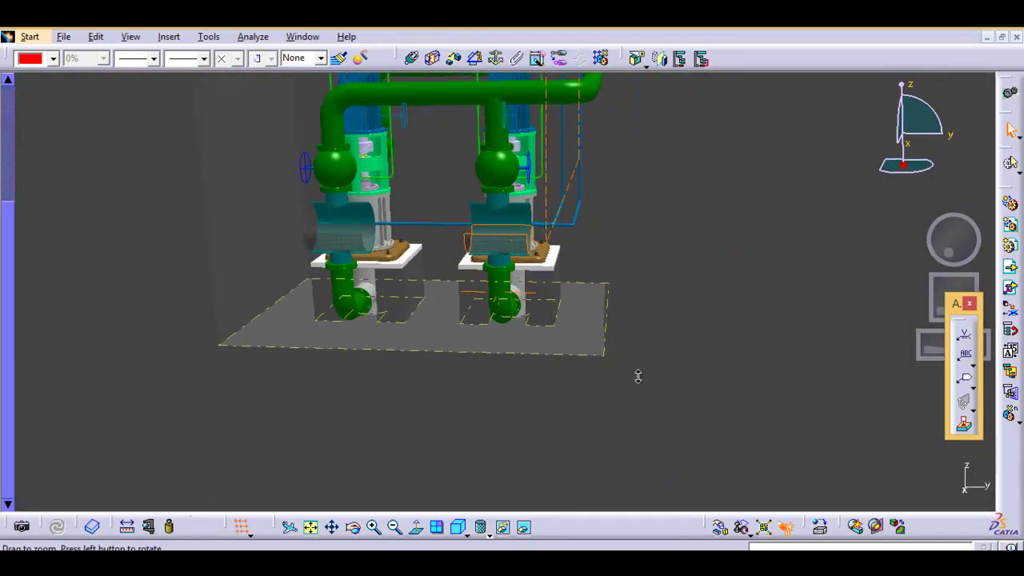
pyautogui.moveTo(637, 372); pyautogui.dragTo(647, 393, button='middle')
pyautogui.moveTo(539, 338)
pyautogui.mouseDown(button='middle')
pyautogui.moveTo(591, 363)
pyautogui.moveTo(670, 326)
pyautogui.mouseUp(button='middle')
pyautogui.moveTo(553, 367)
pyautogui.mouseDown(button='middle')
pyautogui.moveTo(540, 312)
pyautogui.moveTo(468, 263)
pyautogui.moveTo(607, 402)
pyautogui.moveTo(571, 416)
pyautogui.moveTo(590, 327)
pyautogui.moveTo(586, 361)
pyautogui.moveTo(542, 392)
pyautogui.moveTo(527, 368)
pyautogui.mouseUp(button='middle')
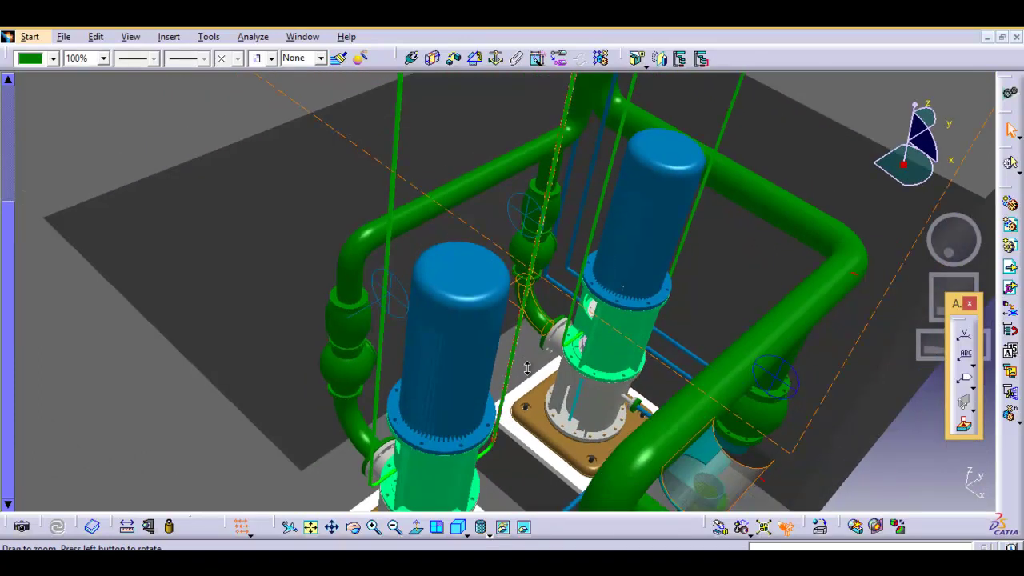
# Start an outlet pipe leader note on the upper-left green pipe, then abandon it.
pyautogui.click(498, 165)
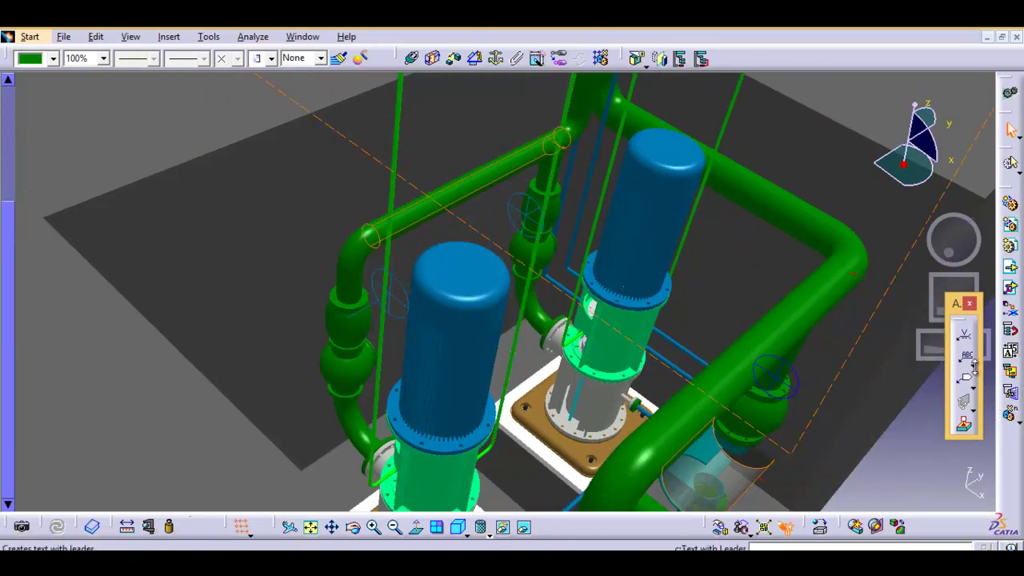
pyautogui.click(968, 362)
pyautogui.write('outlet')
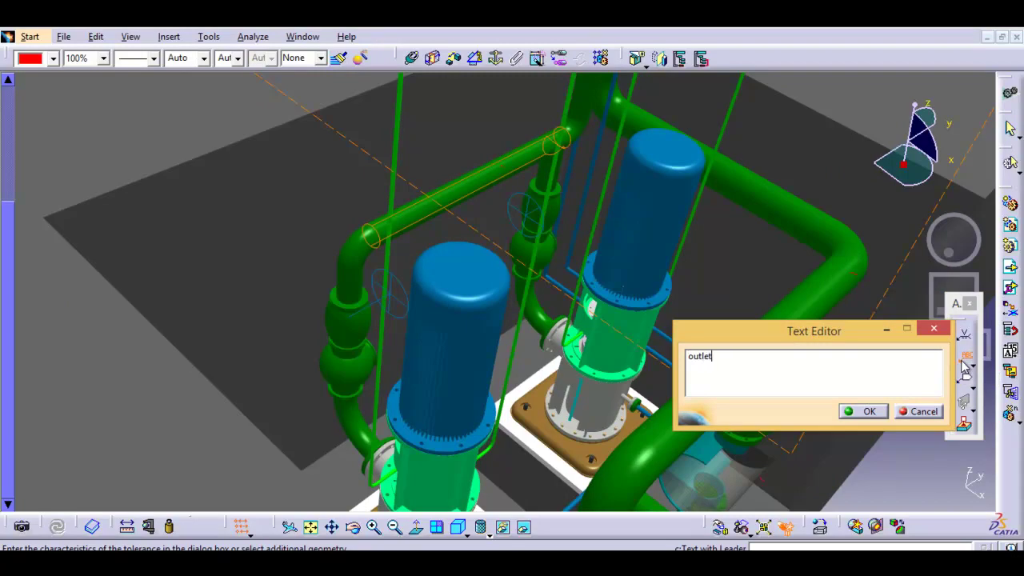
pyautogui.click(864, 411)
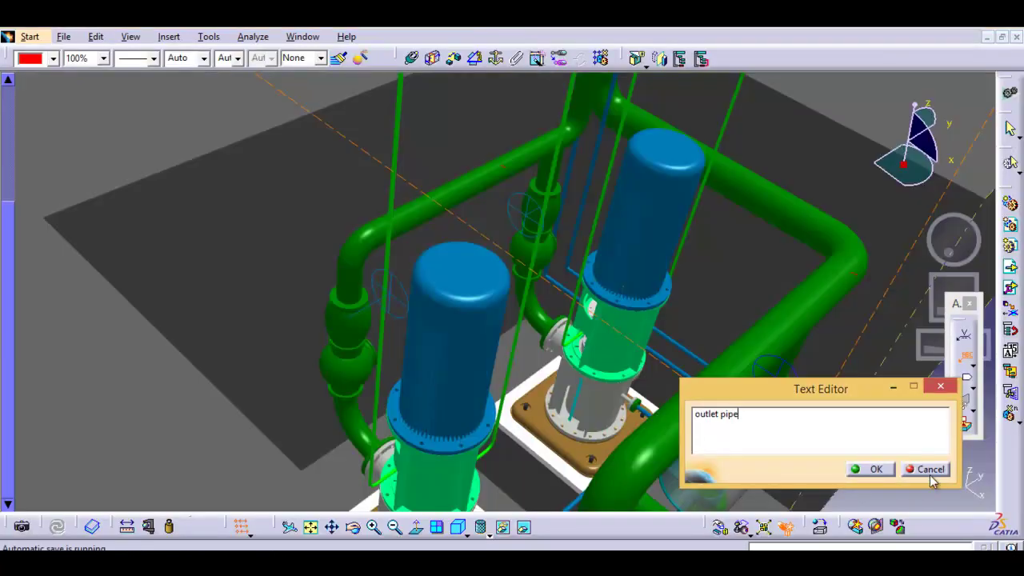
pyautogui.click(930, 469)
pyautogui.moveTo(496, 375)
pyautogui.mouseDown(button='middle')
pyautogui.moveTo(472, 385)
pyautogui.moveTo(452, 355)
pyautogui.mouseUp(button='middle')
pyautogui.moveTo(439, 332)
pyautogui.mouseDown(button='middle')
pyautogui.moveTo(425, 327)
pyautogui.moveTo(428, 354)
pyautogui.moveTo(468, 373)
pyautogui.moveTo(475, 360)
pyautogui.moveTo(455, 350)
pyautogui.moveTo(517, 267)
pyautogui.moveTo(976, 475)
pyautogui.mouseUp(button='middle')
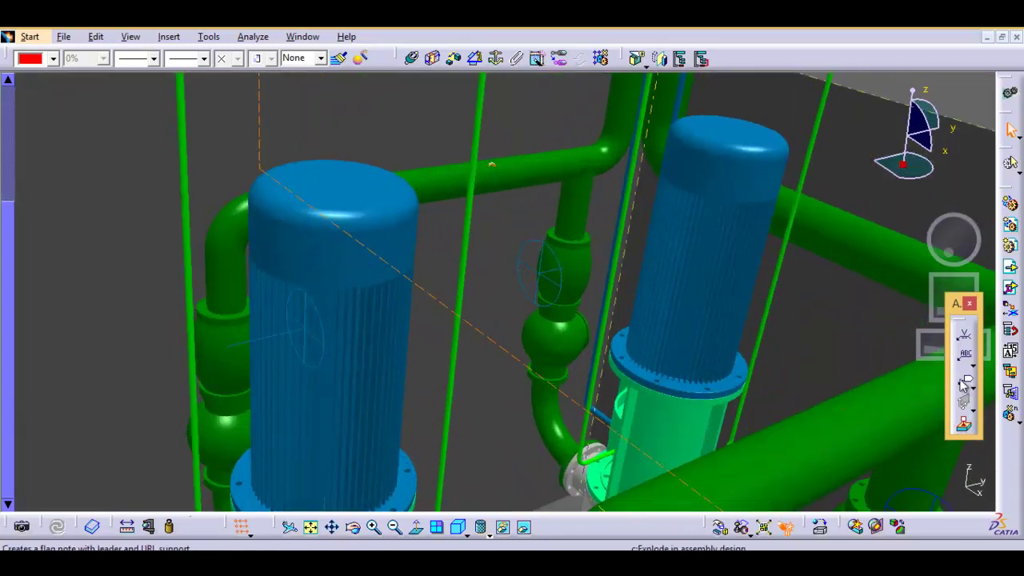
# Draft a 'check valve' leader note on the valve between the pumps, then zoom out.
pyautogui.click(963, 354)
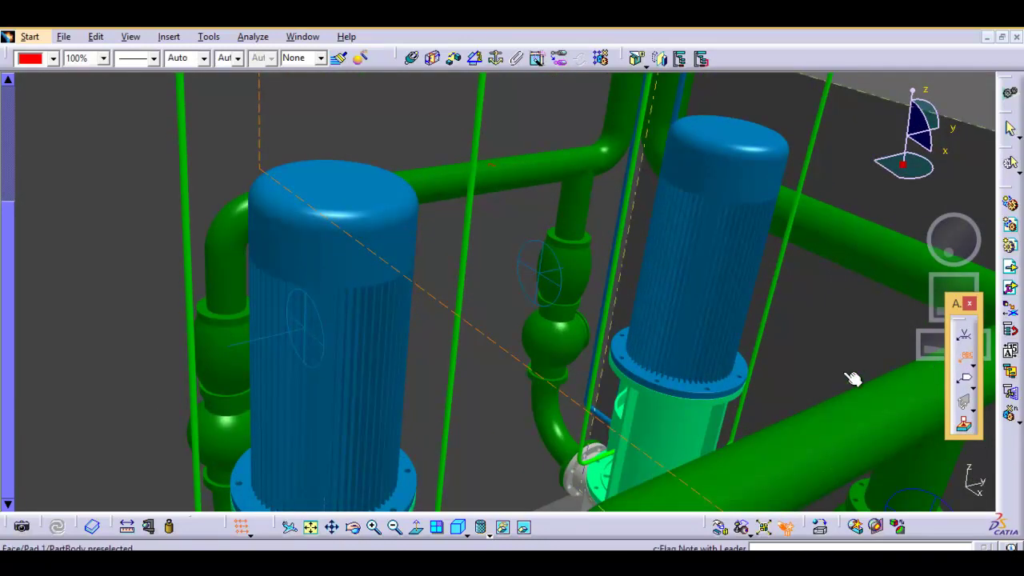
pyautogui.click(566, 343)
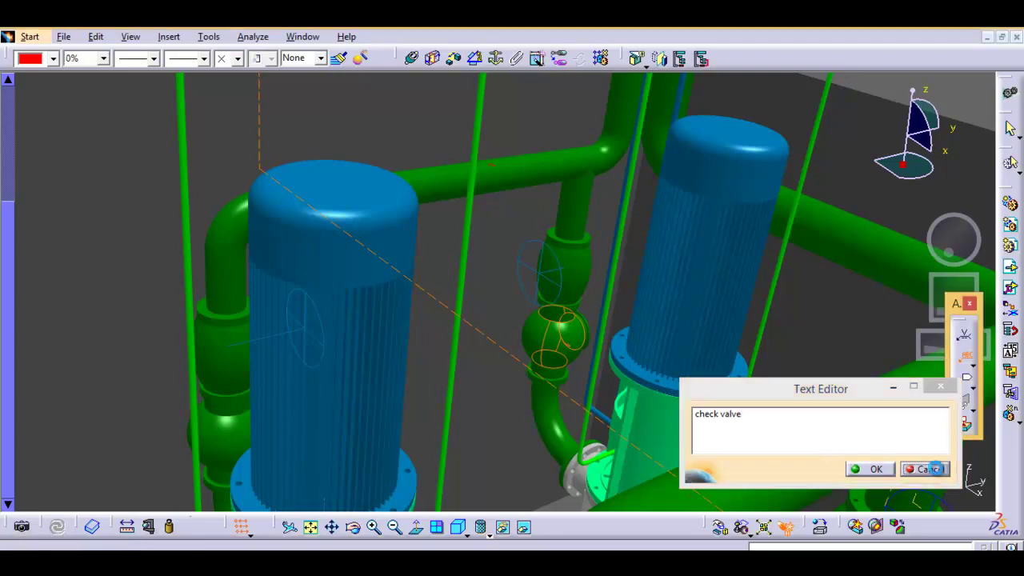
pyautogui.click(927, 470)
pyautogui.moveTo(590, 309); pyautogui.dragTo(874, 493, button='middle')
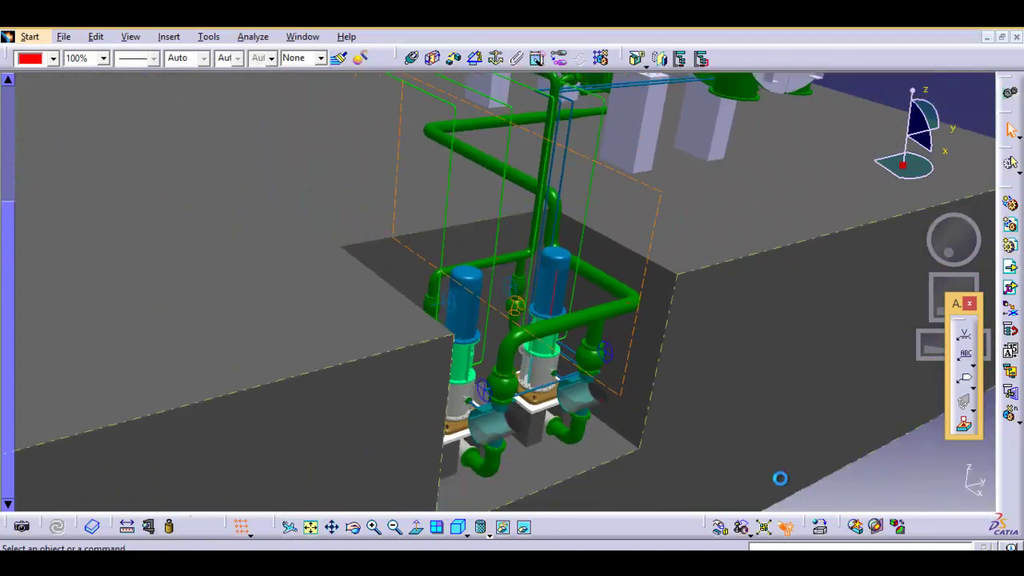
# Attempt to delete the orange annotation view plane, accept the warning, and hide it instead.
pyautogui.moveTo(570, 393)
pyautogui.mouseDown(button='middle')
pyautogui.moveTo(593, 437)
pyautogui.moveTo(656, 432)
pyautogui.mouseUp(button='middle')
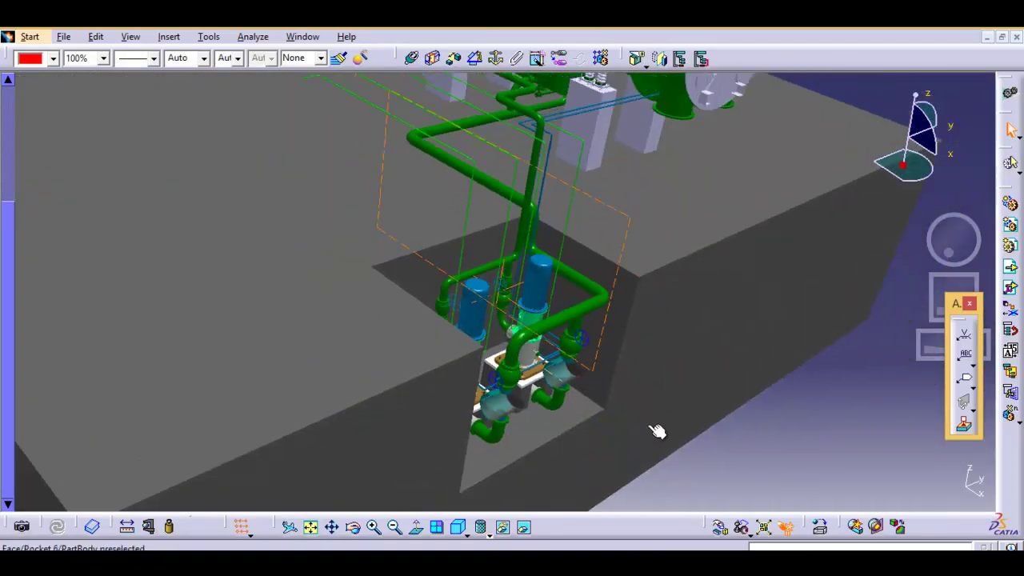
pyautogui.click(635, 232)
pyautogui.press('Delete')
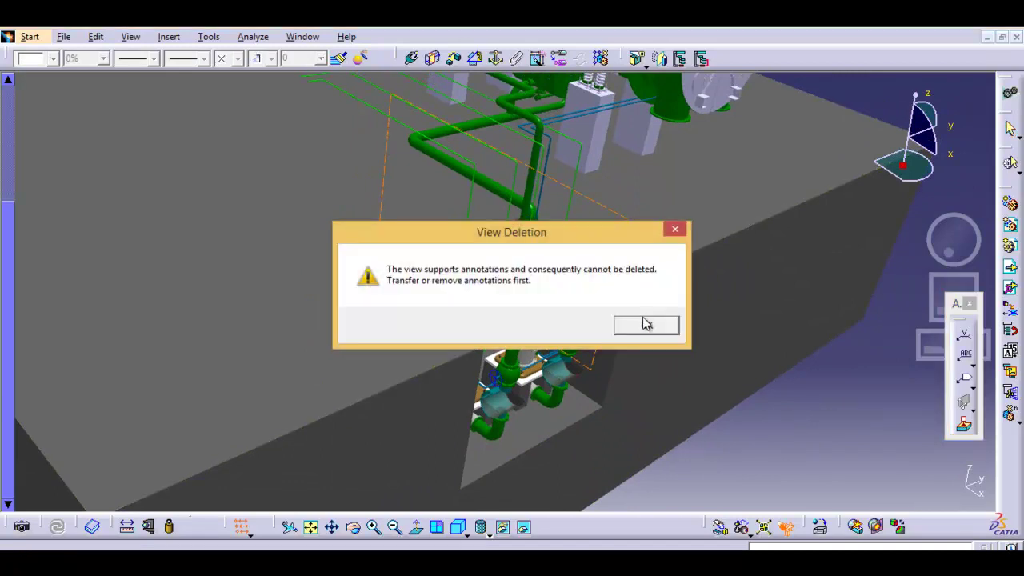
pyautogui.click(649, 324)
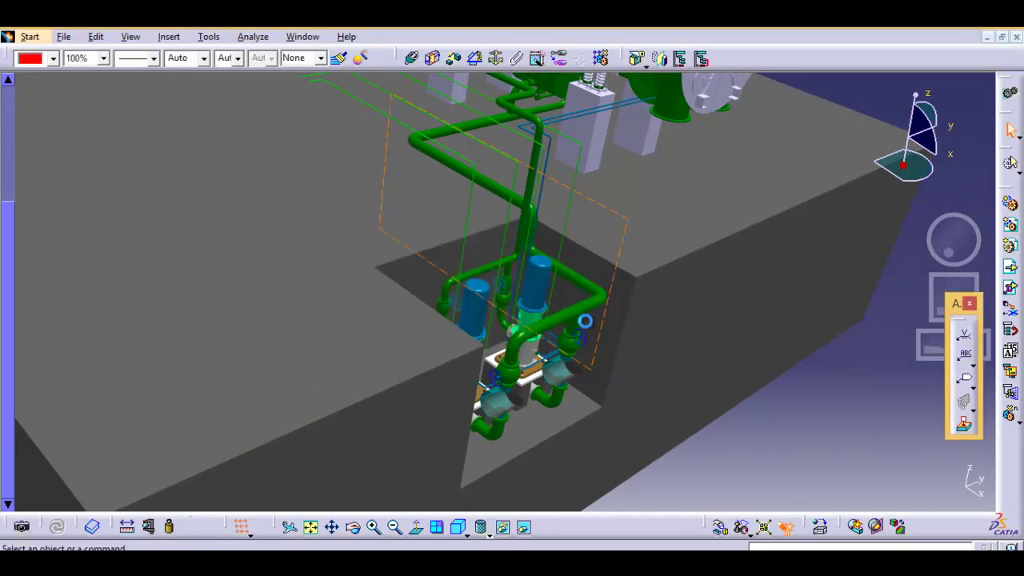
pyautogui.rightClick(623, 233)
pyautogui.click(648, 272)
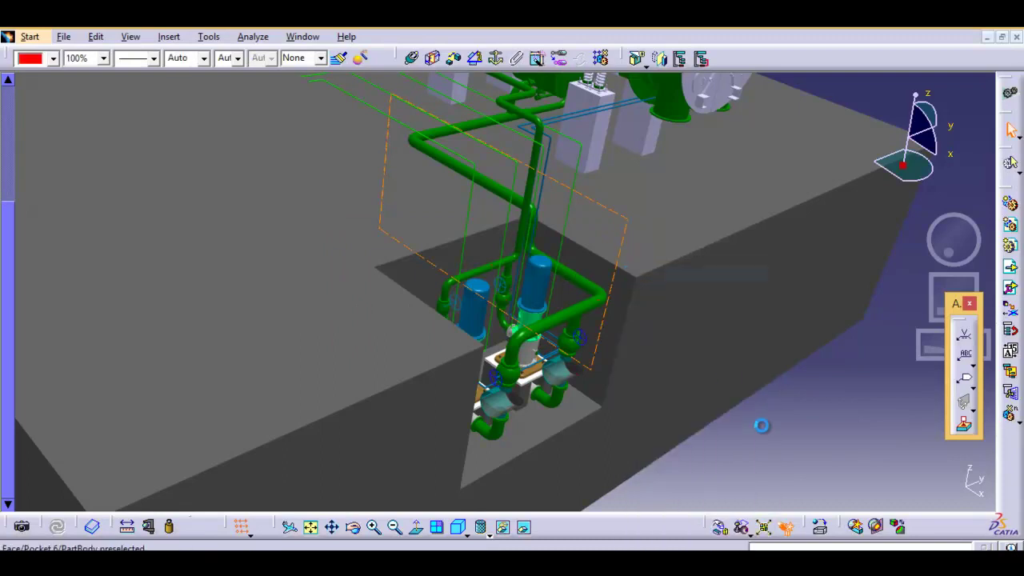
pyautogui.keyDown('ctrl'); pyautogui.moveTo(756, 422); pyautogui.dragTo(755, 381, button='middle'); pyautogui.keyUp('ctrl')
pyautogui.moveTo(518, 450)
pyautogui.mouseDown(button='middle')
pyautogui.moveTo(434, 413)
pyautogui.moveTo(512, 408)
pyautogui.moveTo(544, 384)
pyautogui.moveTo(544, 441)
pyautogui.mouseUp(button='middle')
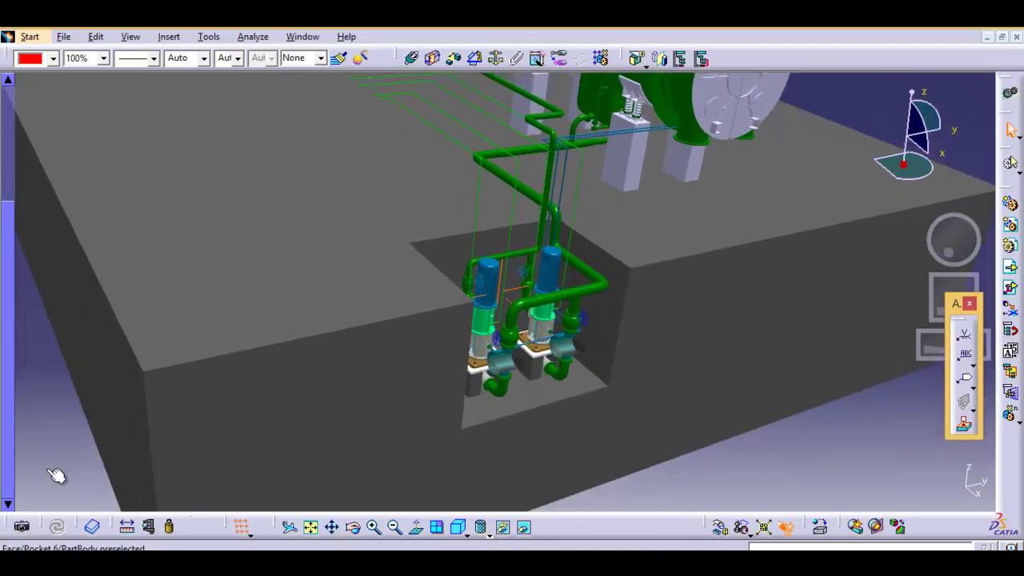
# Show the specification tree with F3 and hide the concrete part (Part1.1).
pyautogui.press('F3')
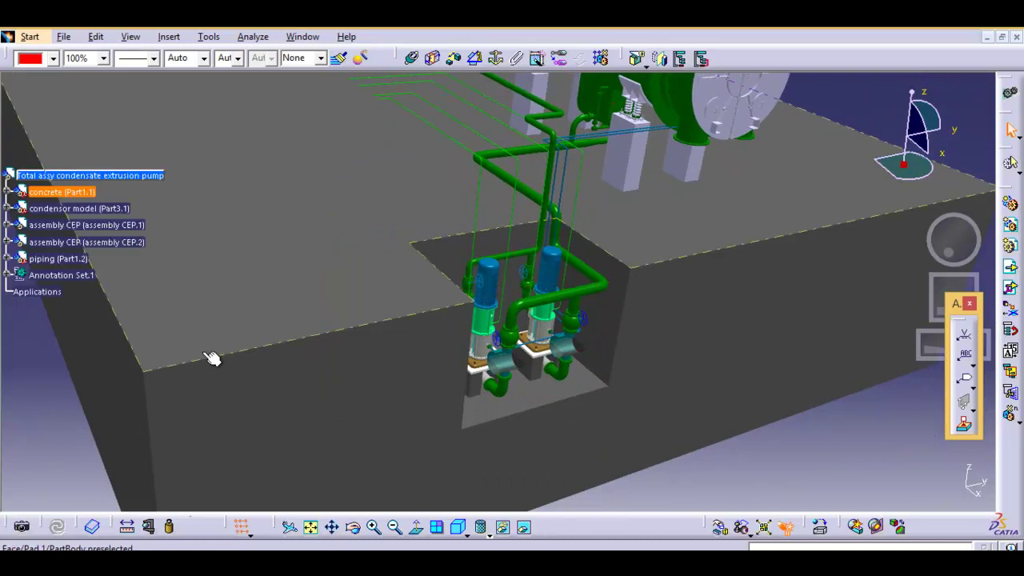
pyautogui.rightClick(77, 239)
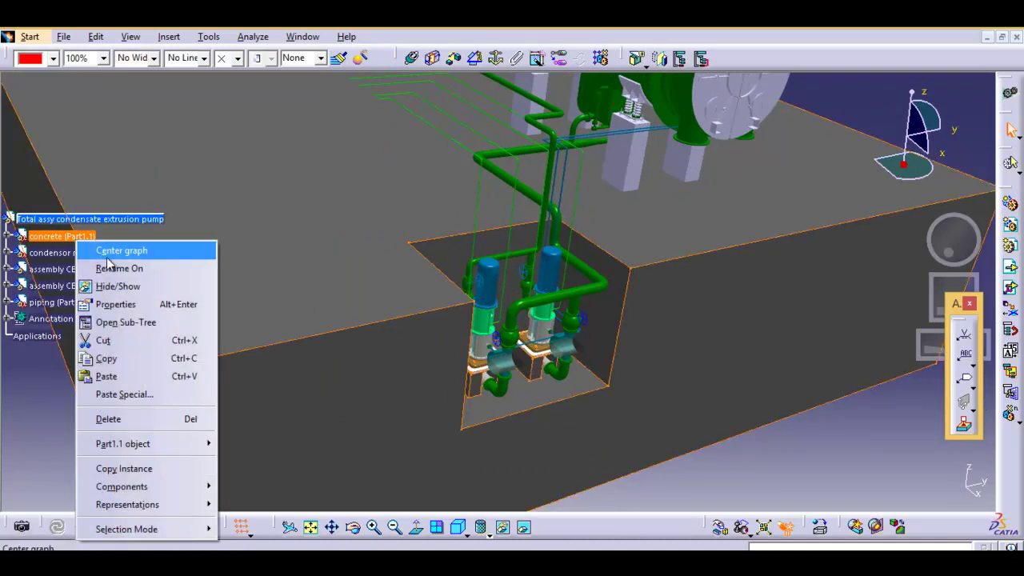
pyautogui.click(128, 287)
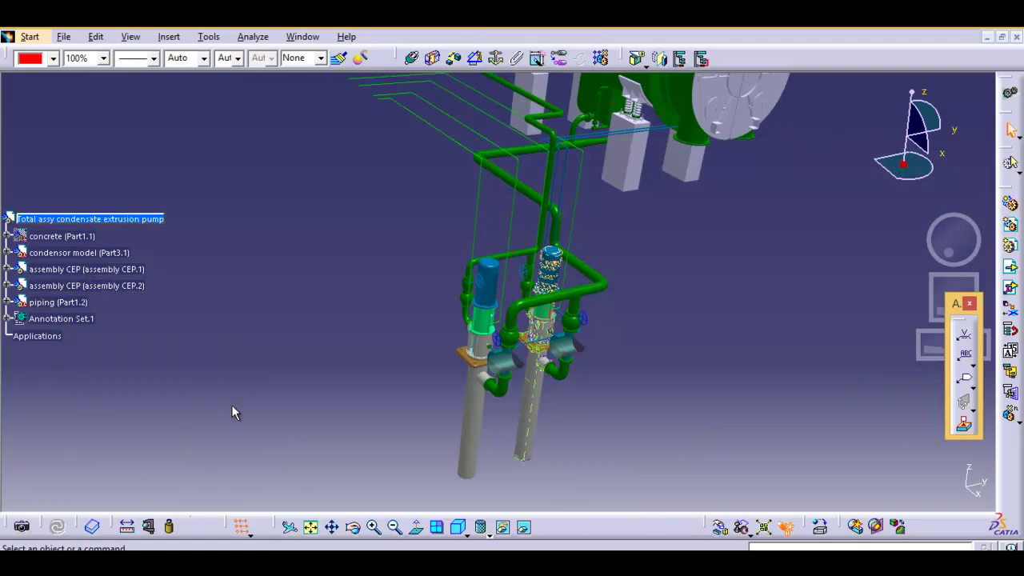
pyautogui.scroll(-5, 228, 420)
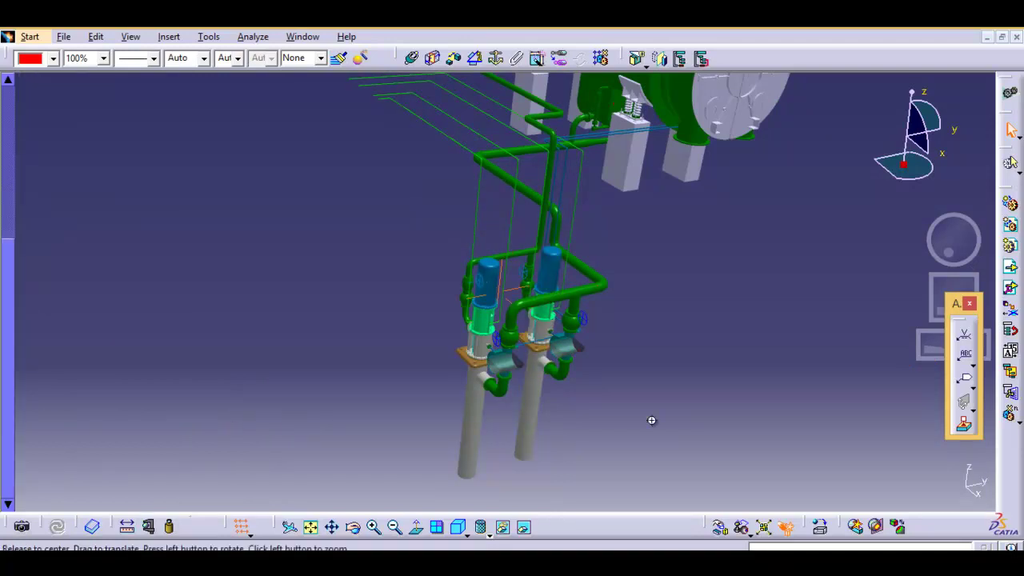
# Add a 'bearing cooling system' leader note pointing at the thin cooling pipe beside the pump.
pyautogui.moveTo(652, 420); pyautogui.dragTo(632, 254, button='middle')
pyautogui.click(966, 357)
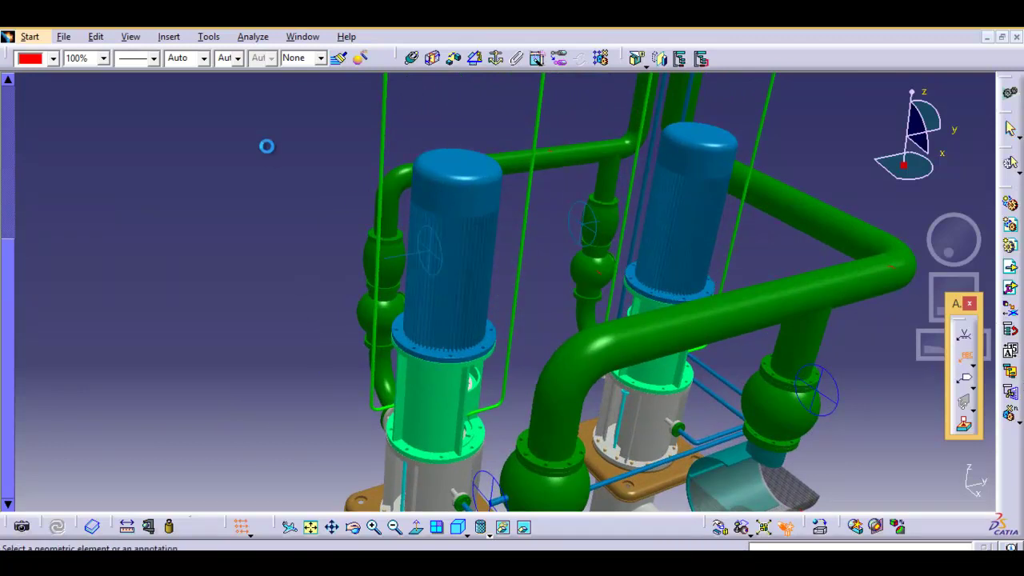
pyautogui.click(379, 143)
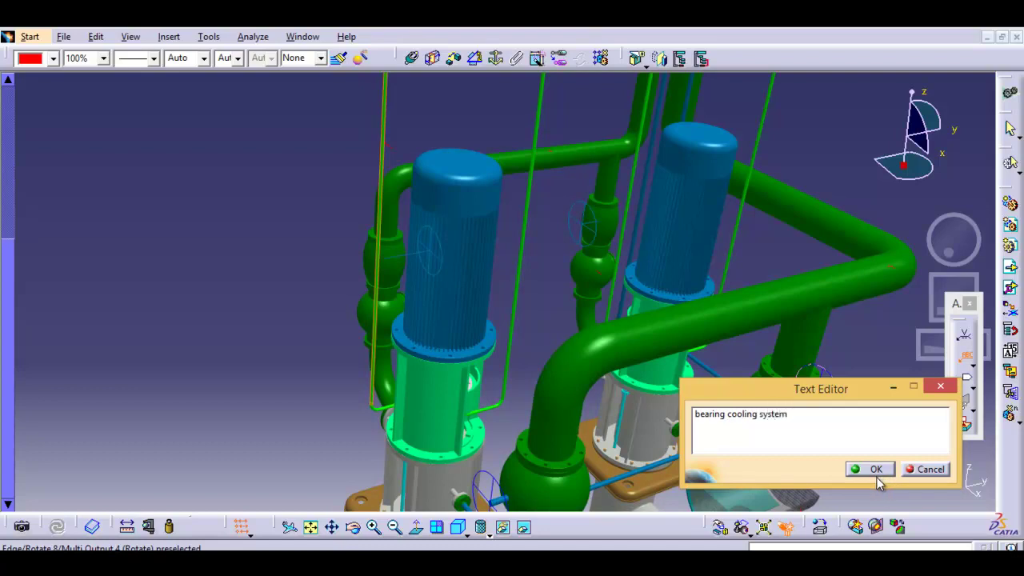
pyautogui.write('bearing cooling system')
pyautogui.click(941, 477)
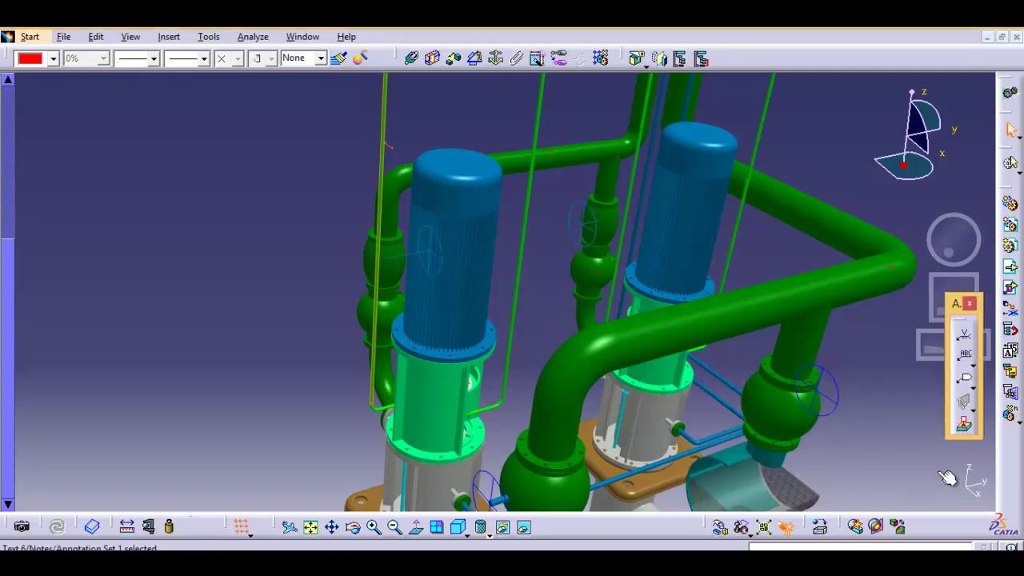
# Set the house bearing set in assembly CEP.1 to 25% opacity and zoom in on its internals.
pyautogui.moveTo(494, 424)
pyautogui.mouseDown(button='middle')
pyautogui.moveTo(515, 343)
pyautogui.moveTo(475, 231)
pyautogui.moveTo(474, 332)
pyautogui.moveTo(425, 297)
pyautogui.mouseUp(button='middle')
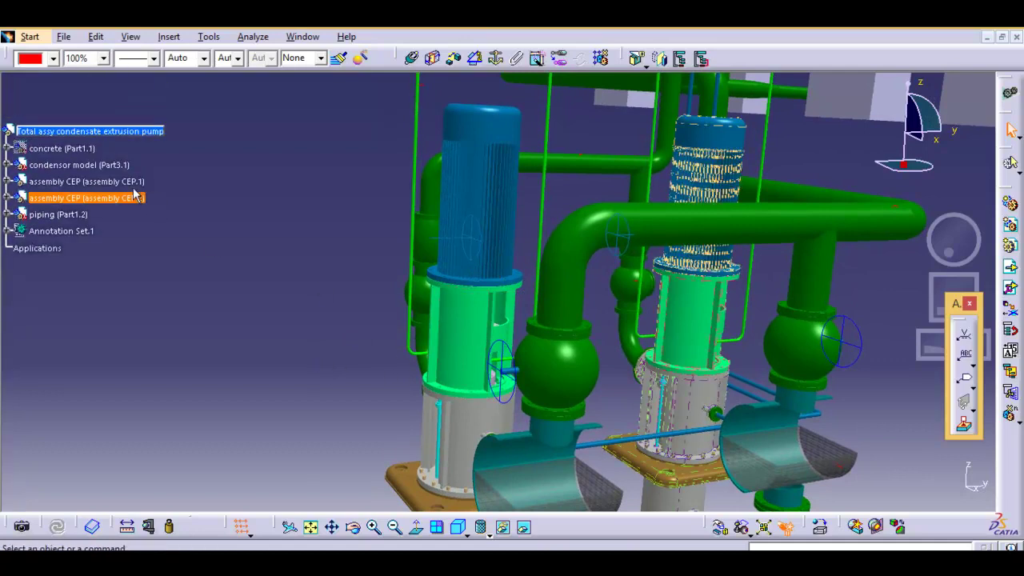
pyautogui.click(126, 183)
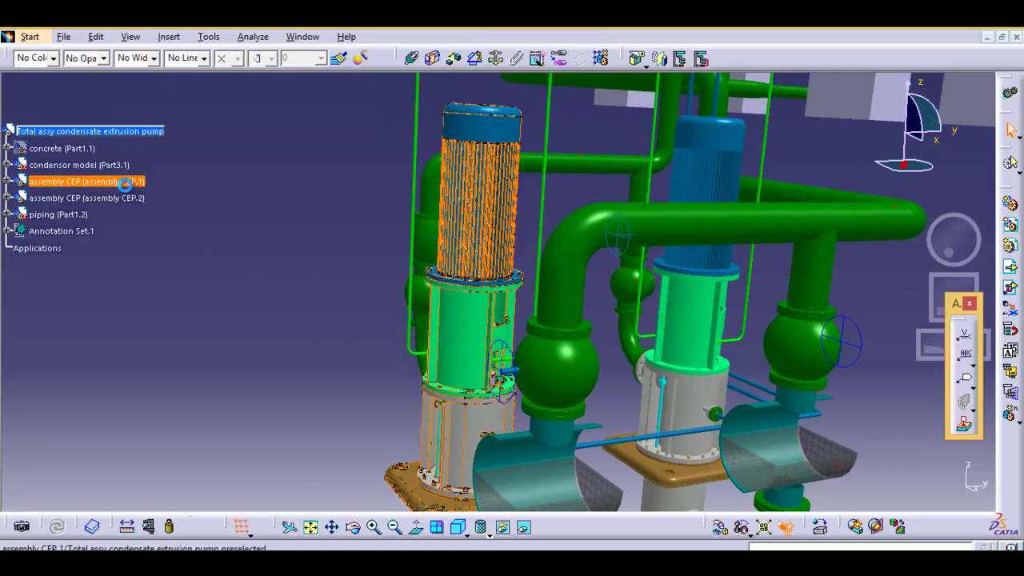
pyautogui.click(8, 181)
pyautogui.click(304, 294)
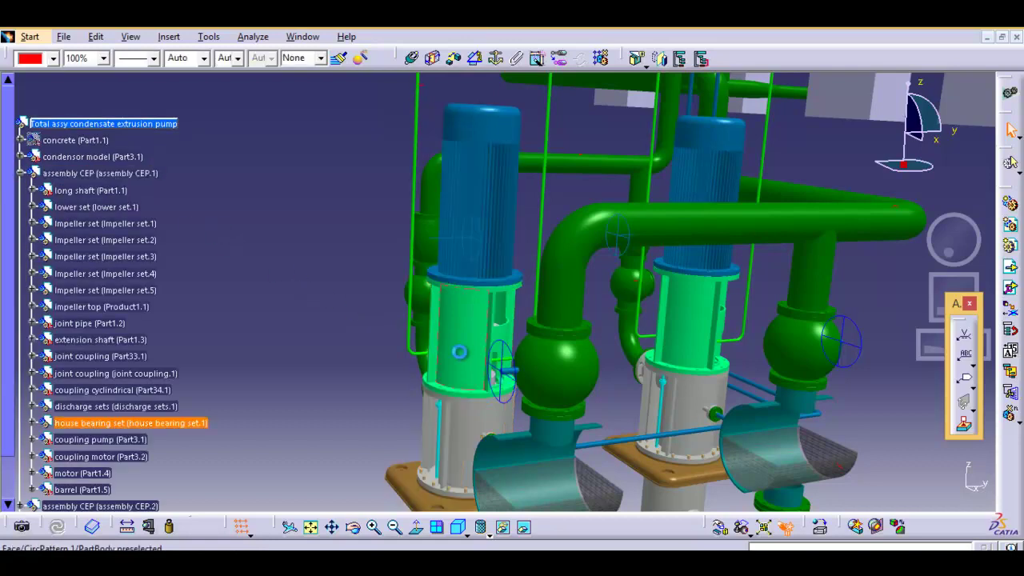
pyautogui.click(184, 422)
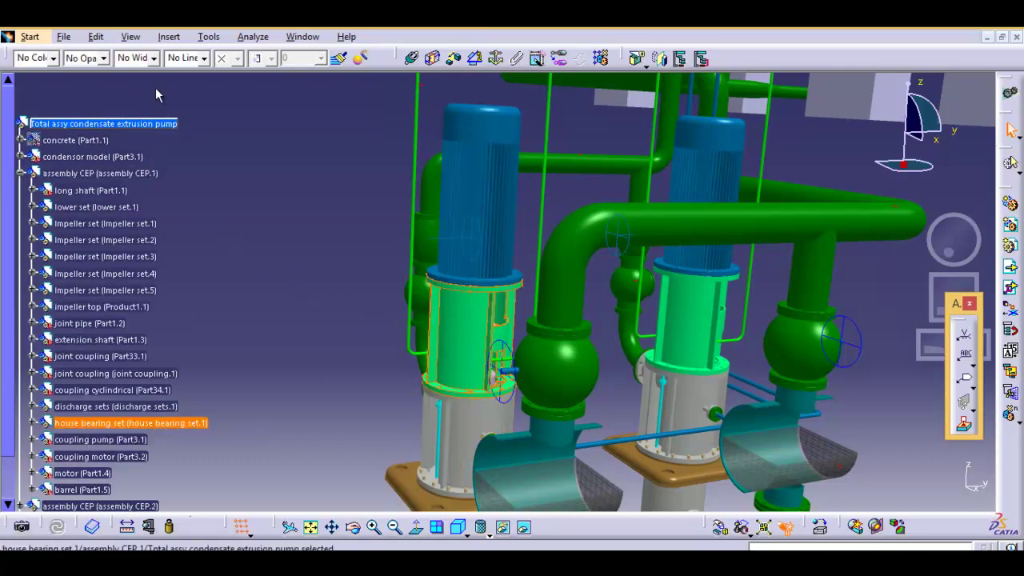
pyautogui.click(104, 59)
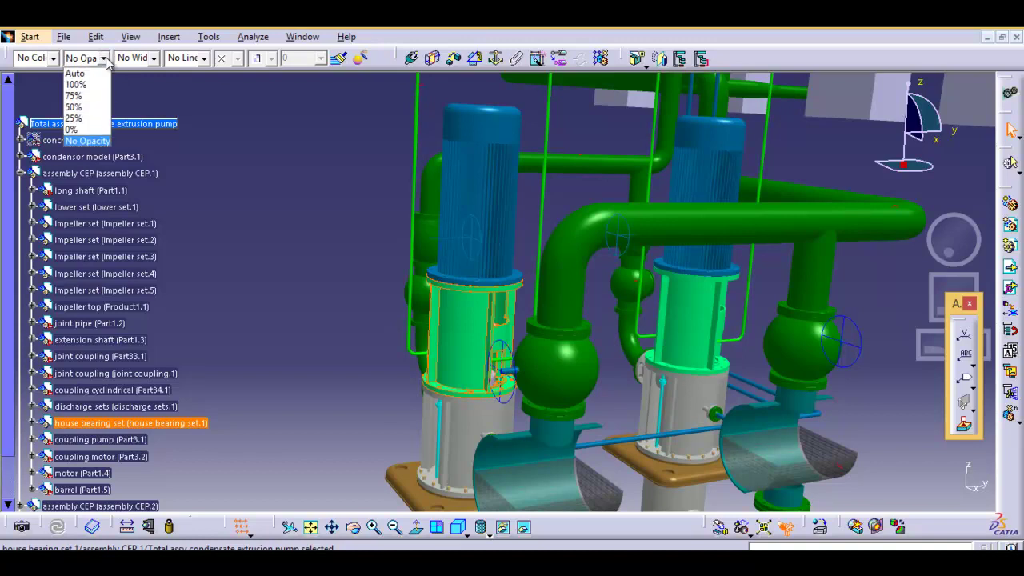
pyautogui.click(95, 121)
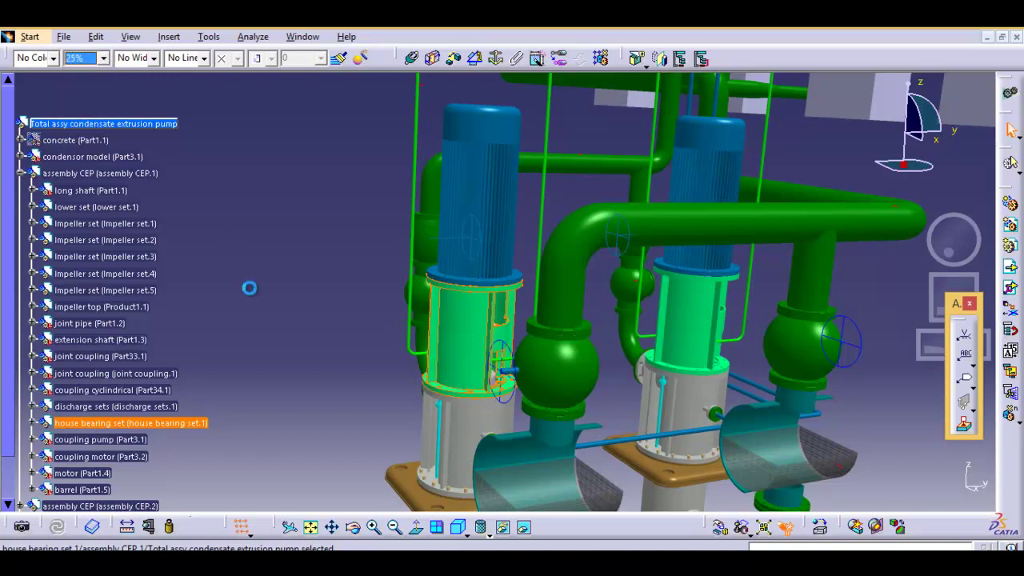
pyautogui.click(288, 358)
pyautogui.moveTo(320, 404); pyautogui.dragTo(365, 309, button='middle')
pyautogui.moveTo(451, 434)
pyautogui.mouseDown(button='middle')
pyautogui.moveTo(617, 469)
pyautogui.moveTo(526, 288)
pyautogui.moveTo(525, 205)
pyautogui.moveTo(544, 376)
pyautogui.moveTo(514, 433)
pyautogui.moveTo(503, 405)
pyautogui.moveTo(512, 325)
pyautogui.moveTo(527, 437)
pyautogui.moveTo(518, 476)
pyautogui.moveTo(511, 364)
pyautogui.mouseUp(button='middle')
pyautogui.moveTo(483, 282)
pyautogui.mouseDown(button='middle')
pyautogui.moveTo(581, 366)
pyautogui.moveTo(563, 481)
pyautogui.mouseUp(button='middle')
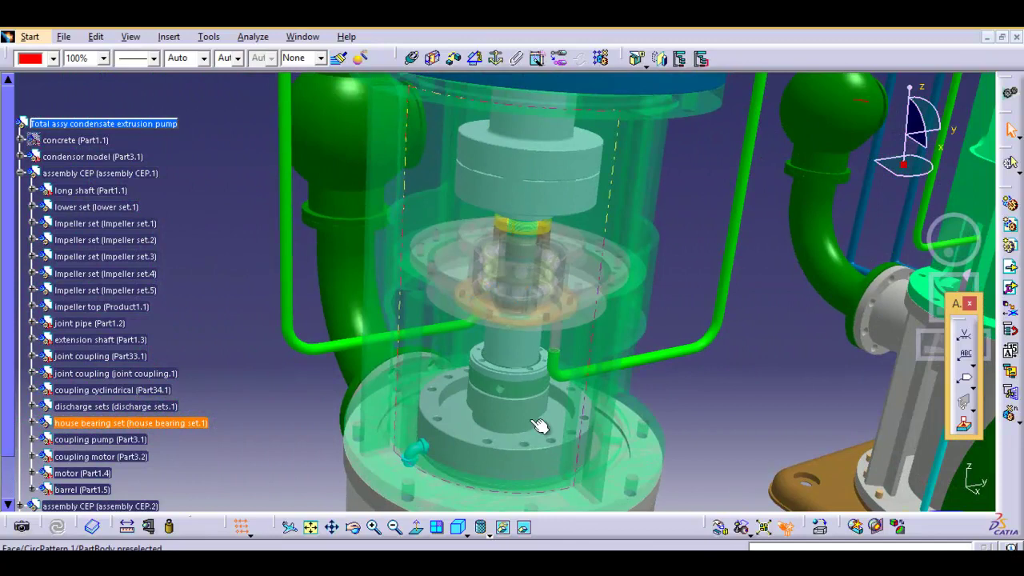
# Restore the house bearing set to 100% opacity and zoom out to both pumps.
pyautogui.click(172, 422)
pyautogui.click(103, 57)
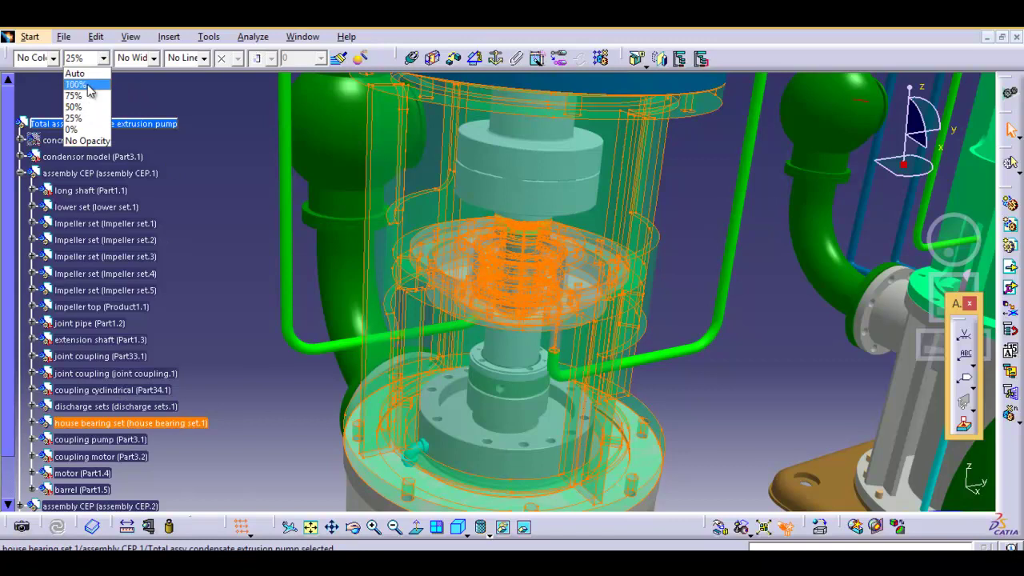
pyautogui.click(76, 84)
pyautogui.click(210, 250)
pyautogui.moveTo(227, 316)
pyautogui.mouseDown(button='middle')
pyautogui.moveTo(509, 355)
pyautogui.moveTo(398, 293)
pyautogui.moveTo(509, 339)
pyautogui.moveTo(663, 315)
pyautogui.moveTo(667, 336)
pyautogui.moveTo(606, 179)
pyautogui.moveTo(566, 360)
pyautogui.moveTo(480, 382)
pyautogui.moveTo(423, 381)
pyautogui.moveTo(411, 370)
pyautogui.mouseUp(button='middle')
# Attach a leader text note reading 'to LP heater' to the upper pipe rising from the condenser.
pyautogui.moveTo(553, 290)
pyautogui.mouseDown(button='middle')
pyautogui.moveTo(530, 354)
pyautogui.moveTo(457, 354)
pyautogui.moveTo(479, 345)
pyautogui.mouseUp(button='middle')
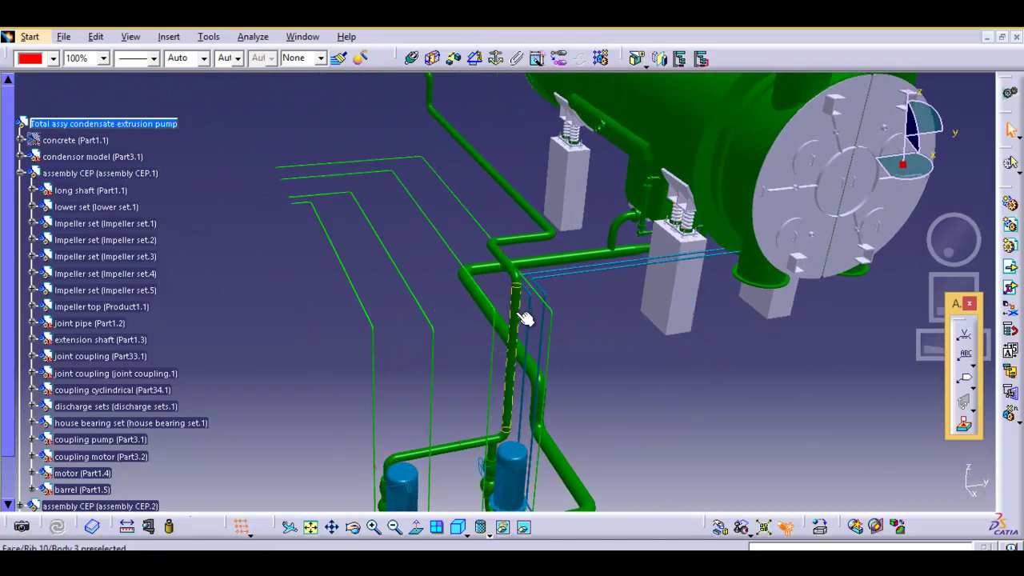
pyautogui.moveTo(487, 155)
pyautogui.mouseDown(button='middle')
pyautogui.moveTo(489, 281)
pyautogui.moveTo(447, 208)
pyautogui.mouseUp(button='middle')
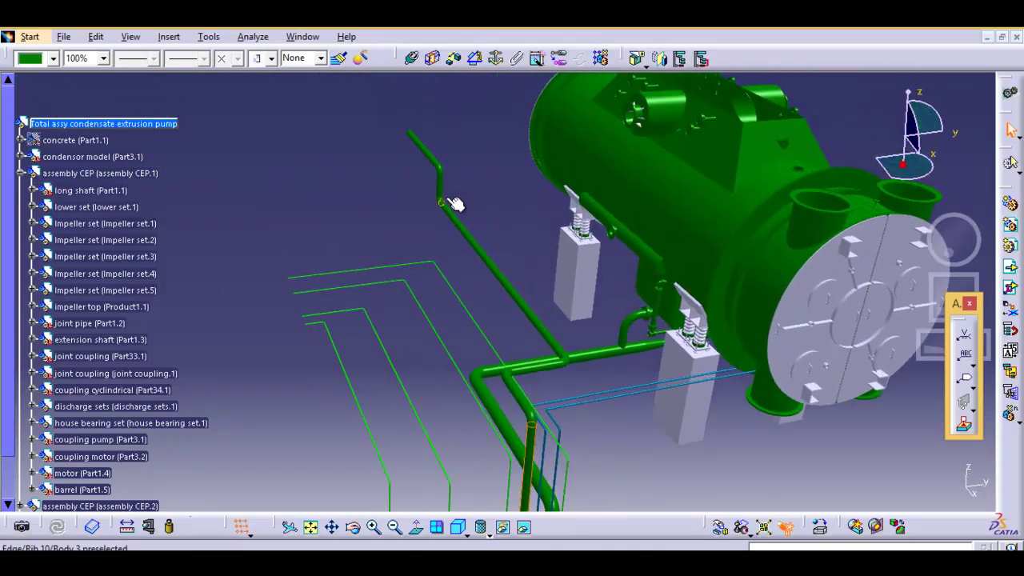
pyautogui.click(434, 159)
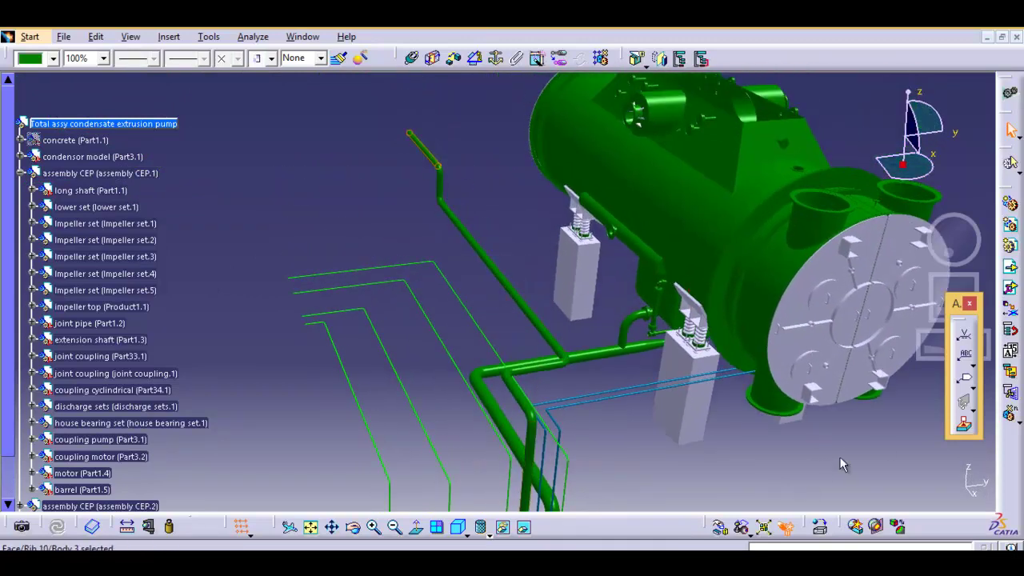
pyautogui.click(963, 364)
pyautogui.write('to LP')
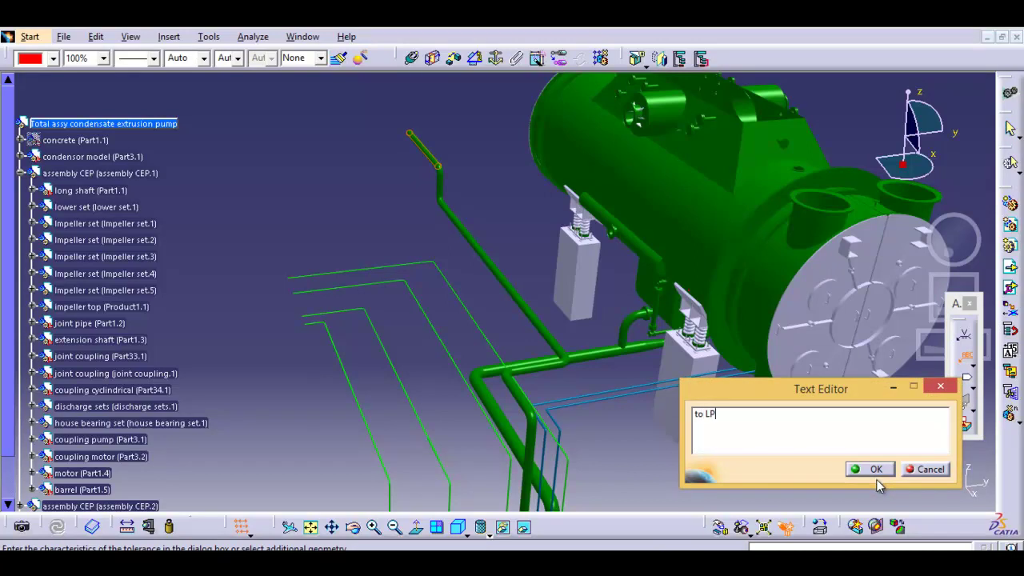
pyautogui.write('heate')
pyautogui.write('H')
pyautogui.press('BackSpace')
pyautogui.click(930, 470)
pyautogui.moveTo(366, 226)
pyautogui.mouseDown(button='middle')
pyautogui.moveTo(367, 253)
pyautogui.moveTo(465, 412)
pyautogui.moveTo(468, 402)
pyautogui.moveTo(472, 433)
pyautogui.mouseUp(button='middle')
pyautogui.moveTo(616, 404); pyautogui.dragTo(590, 279, button='middle')
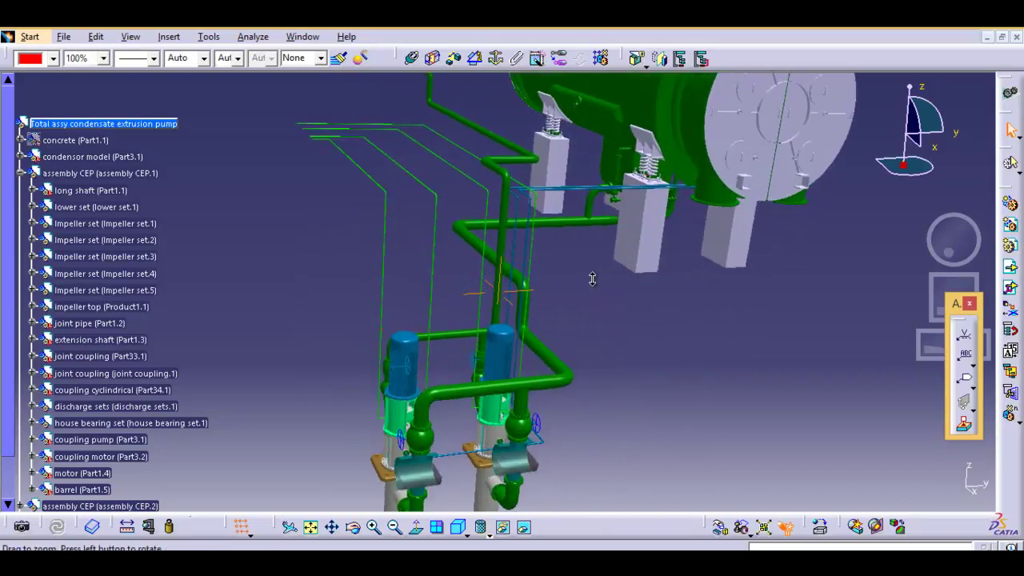
pyautogui.moveTo(608, 412)
pyautogui.mouseDown(button='middle')
pyautogui.moveTo(619, 311)
pyautogui.moveTo(610, 207)
pyautogui.mouseUp(button='middle')
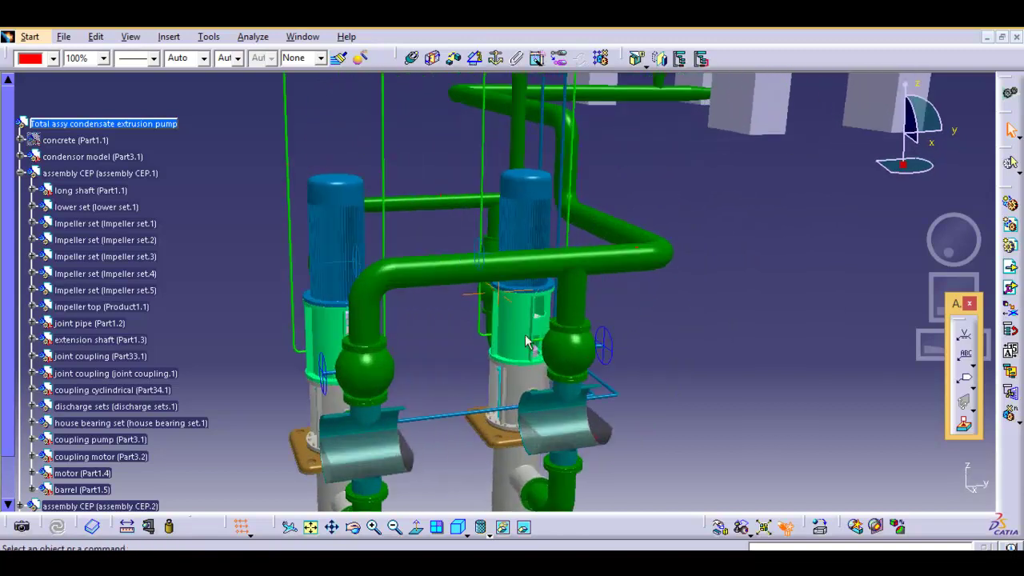
pyautogui.moveTo(589, 354)
pyautogui.mouseDown(button='middle')
pyautogui.moveTo(571, 377)
pyautogui.moveTo(646, 397)
pyautogui.moveTo(667, 379)
pyautogui.moveTo(529, 288)
pyautogui.moveTo(436, 374)
pyautogui.mouseUp(button='middle')
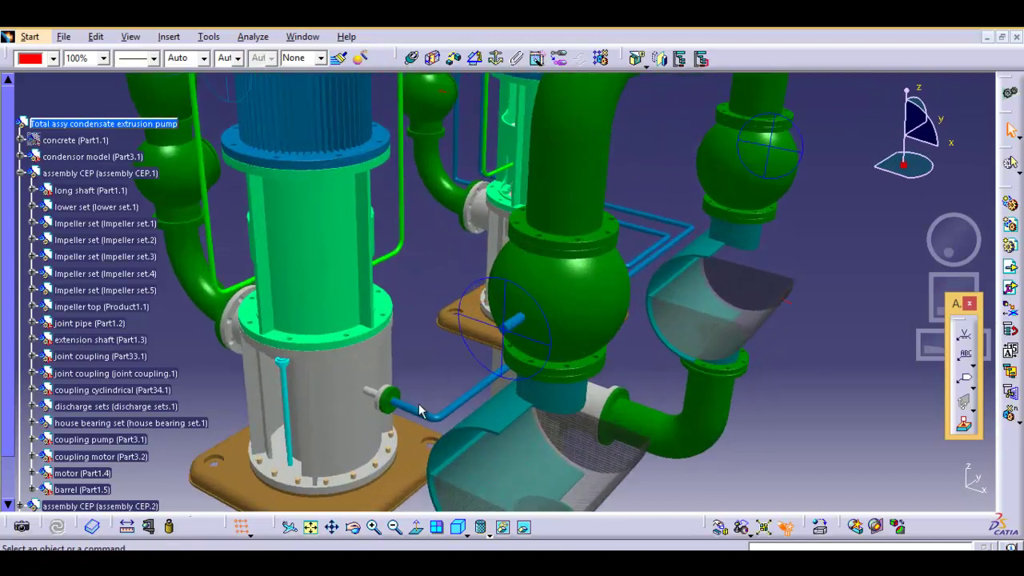
pyautogui.click(428, 413)
pyautogui.click(962, 357)
pyautogui.click(961, 359)
pyautogui.write('balancing line')
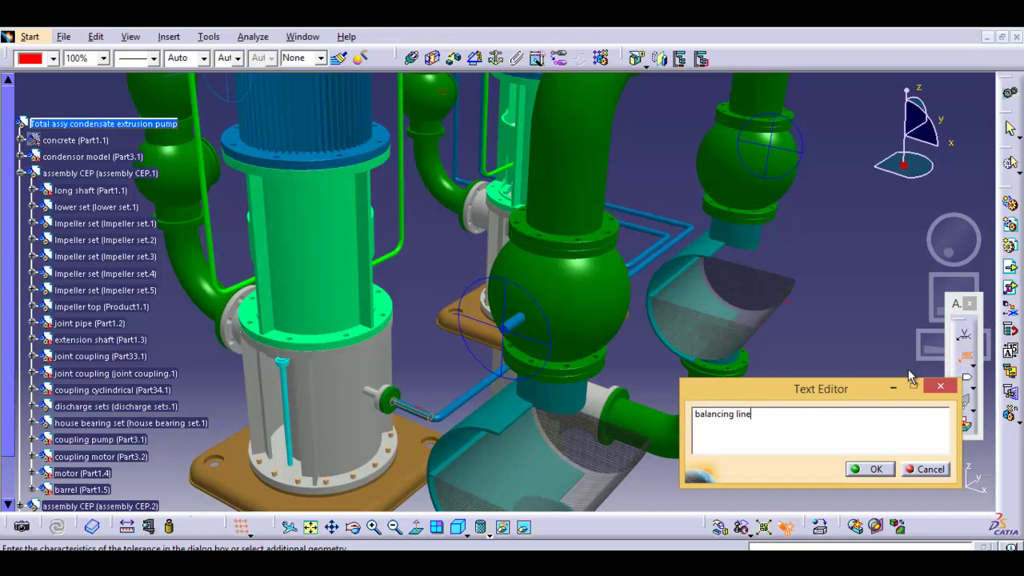
pyautogui.write(', connect to condensor')
pyautogui.click(936, 471)
pyautogui.moveTo(834, 419); pyautogui.dragTo(617, 426, button='middle')
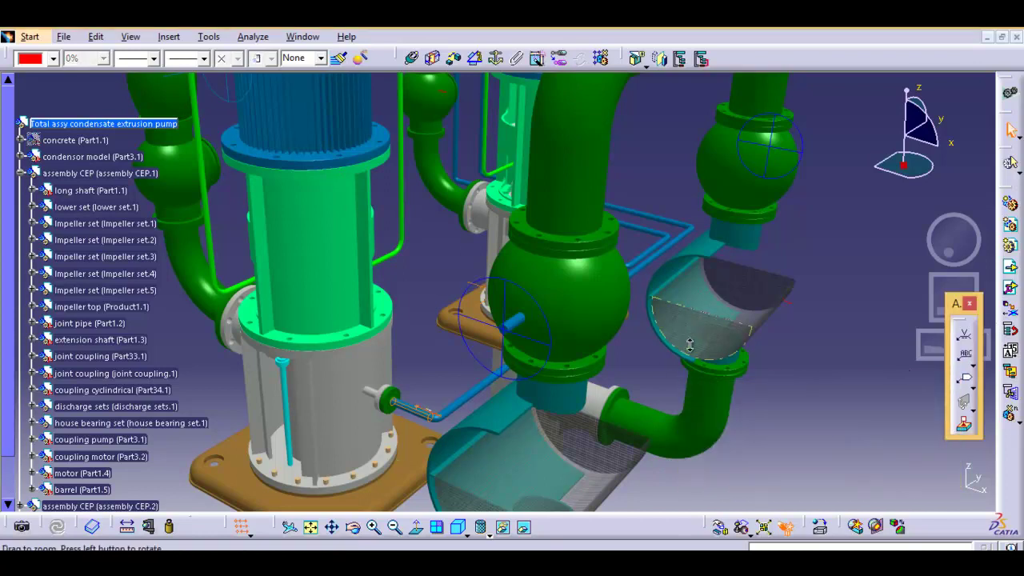
pyautogui.moveTo(518, 297)
pyautogui.mouseDown(button='middle')
pyautogui.moveTo(425, 299)
pyautogui.moveTo(528, 381)
pyautogui.moveTo(427, 362)
pyautogui.moveTo(491, 391)
pyautogui.mouseUp(button='middle')
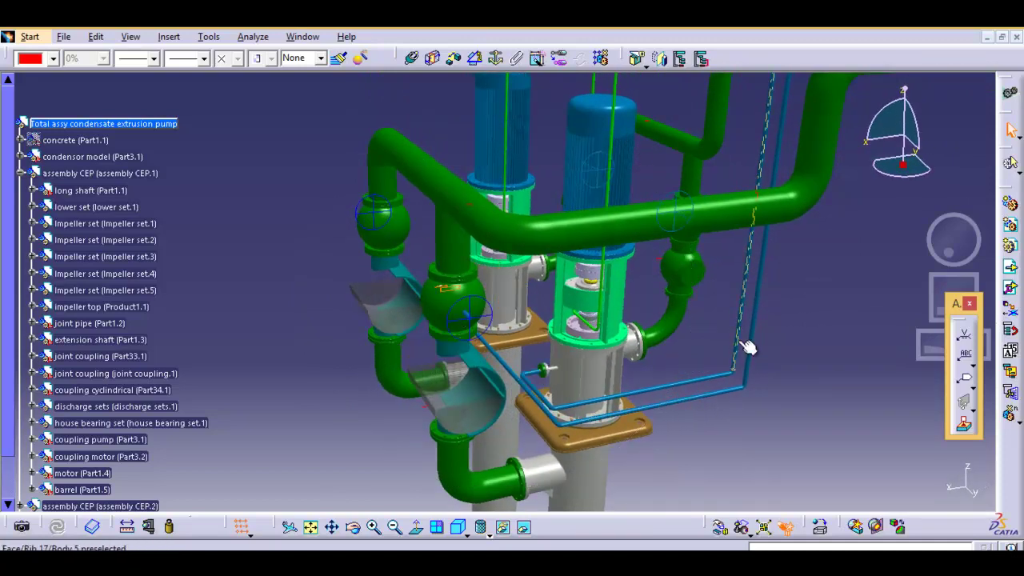
pyautogui.moveTo(732, 398); pyautogui.dragTo(610, 267, button='middle')
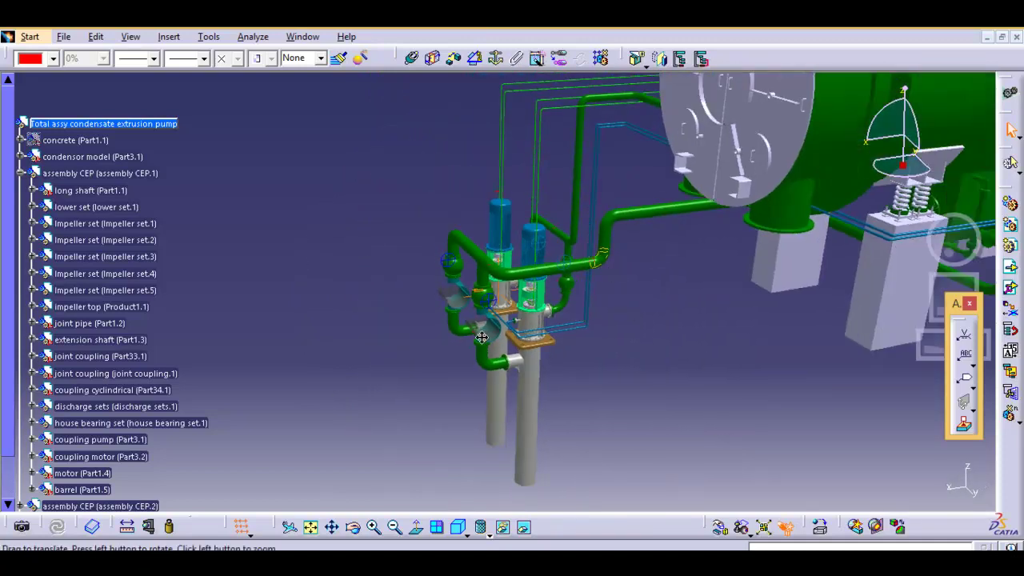
pyautogui.moveTo(502, 356); pyautogui.dragTo(644, 366, button='middle')
pyautogui.moveTo(521, 343)
pyautogui.mouseDown(button='middle')
pyautogui.moveTo(411, 434)
pyautogui.moveTo(560, 360)
pyautogui.mouseUp(button='middle')
pyautogui.moveTo(774, 312); pyautogui.dragTo(601, 320, button='middle')
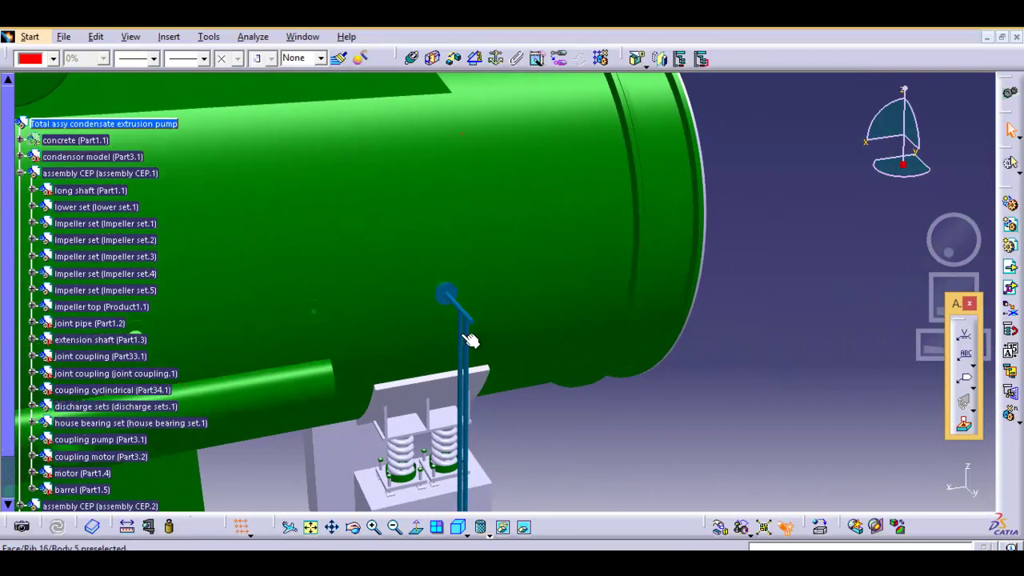
pyautogui.moveTo(506, 286); pyautogui.dragTo(526, 377, button='middle')
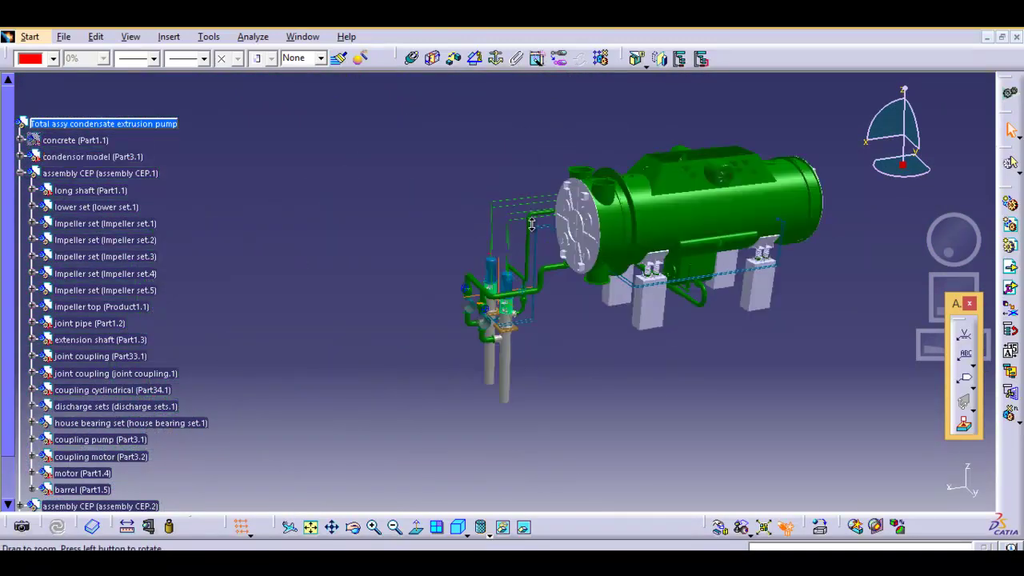
pyautogui.moveTo(525, 376); pyautogui.dragTo(530, 212, button='middle')
pyautogui.moveTo(562, 413)
pyautogui.mouseDown(button='middle')
pyautogui.moveTo(573, 194)
pyautogui.moveTo(528, 265)
pyautogui.mouseUp(button='middle')
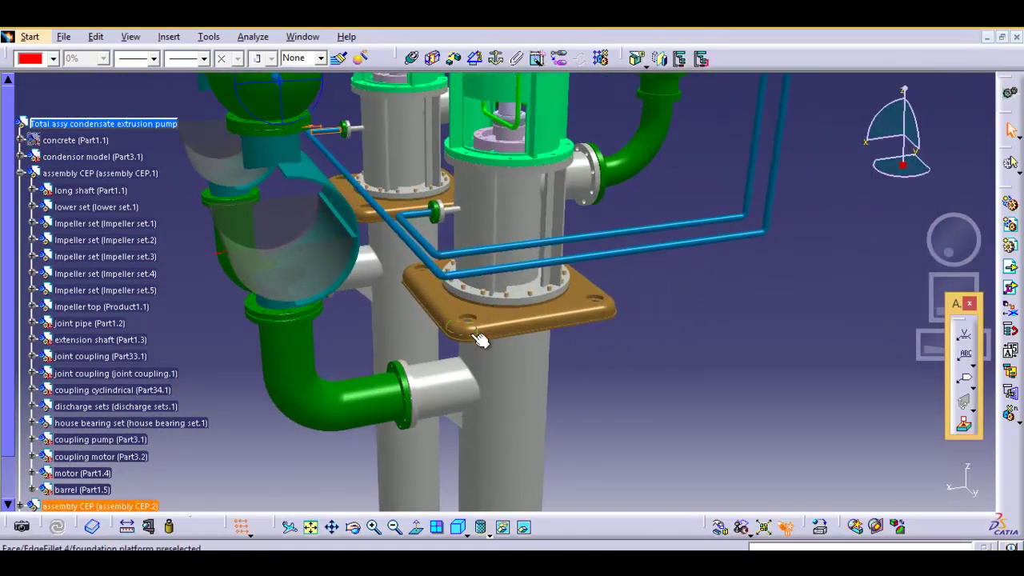
pyautogui.moveTo(478, 339); pyautogui.dragTo(472, 385, button='middle')
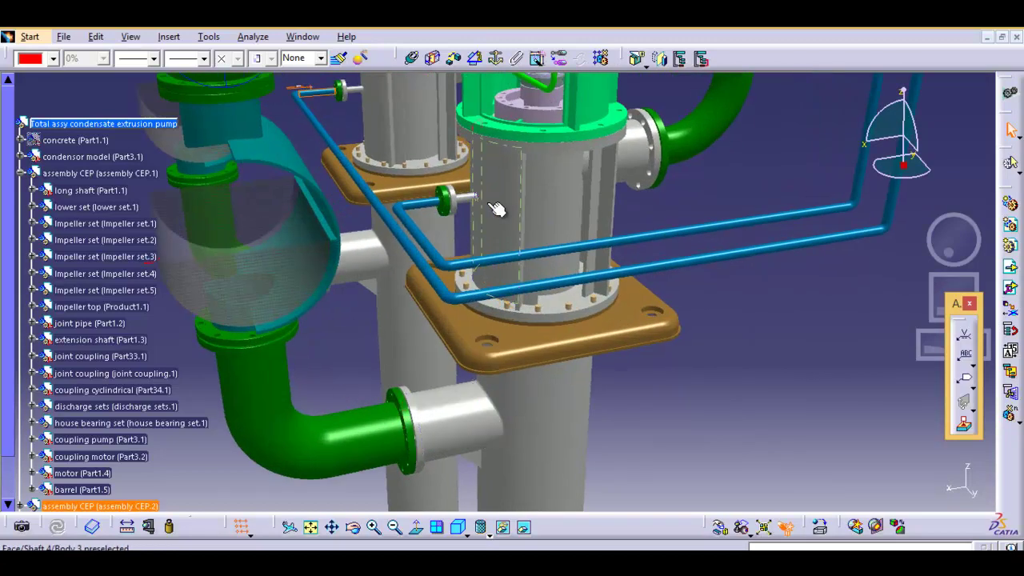
pyautogui.click(140, 504)
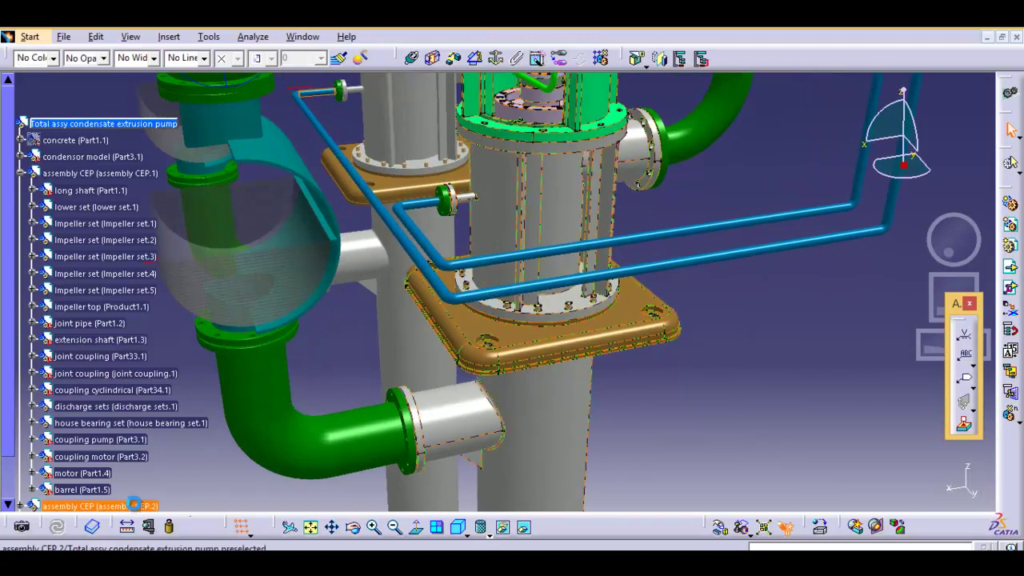
pyautogui.scroll(-1, 112, 80)
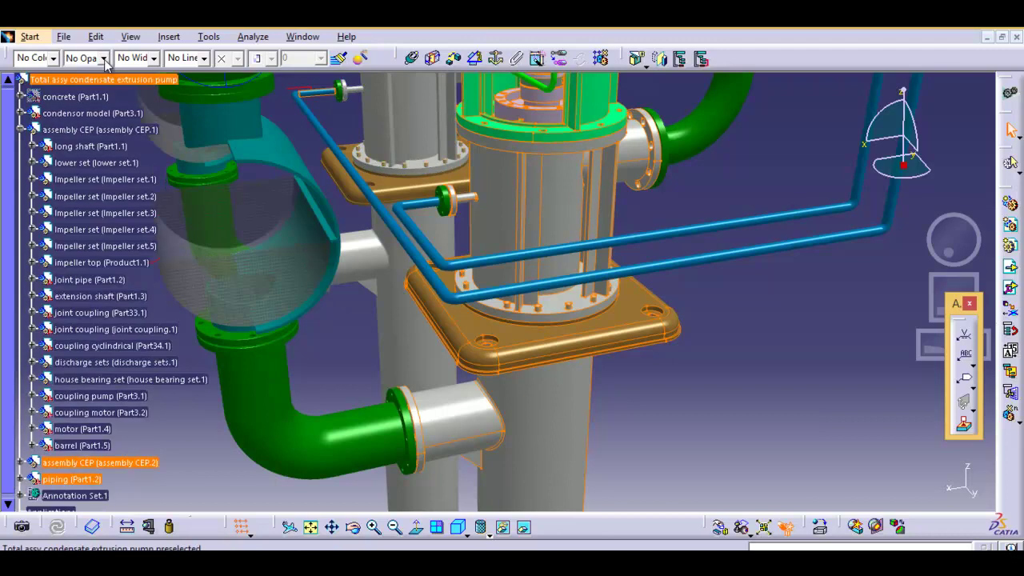
pyautogui.click(97, 107)
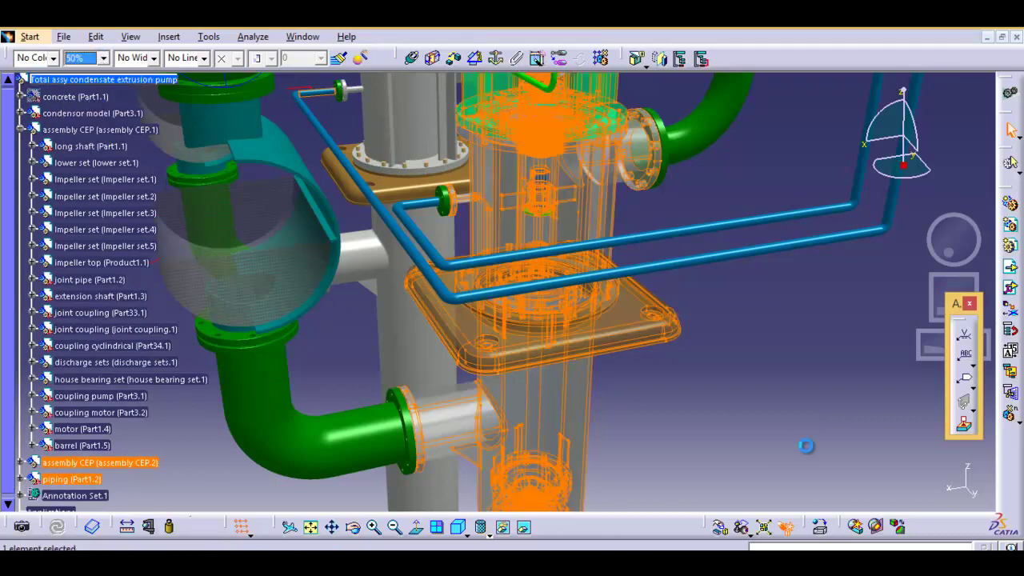
pyautogui.click(736, 437)
pyautogui.moveTo(646, 425); pyautogui.dragTo(634, 364, button='middle')
pyautogui.moveTo(376, 295)
pyautogui.mouseDown(button='middle')
pyautogui.moveTo(434, 334)
pyautogui.moveTo(548, 349)
pyautogui.moveTo(543, 276)
pyautogui.moveTo(428, 222)
pyautogui.moveTo(422, 239)
pyautogui.mouseUp(button='middle')
pyautogui.moveTo(565, 374)
pyautogui.mouseDown(button='middle')
pyautogui.moveTo(555, 213)
pyautogui.moveTo(529, 264)
pyautogui.moveTo(525, 226)
pyautogui.moveTo(549, 201)
pyautogui.moveTo(552, 260)
pyautogui.moveTo(480, 228)
pyautogui.moveTo(480, 331)
pyautogui.moveTo(450, 347)
pyautogui.moveTo(406, 323)
pyautogui.moveTo(450, 210)
pyautogui.moveTo(486, 261)
pyautogui.mouseUp(button='middle')
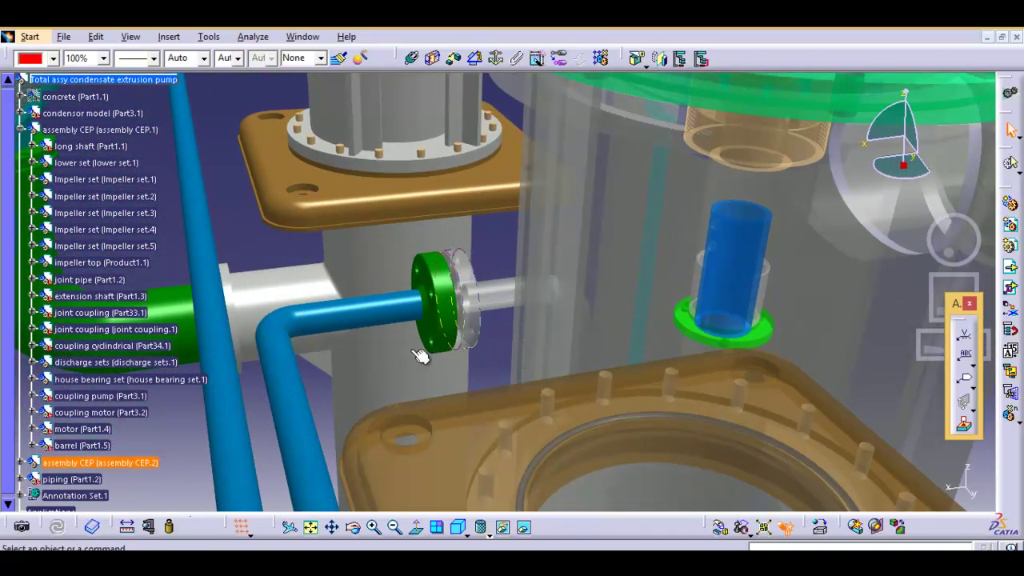
pyautogui.click(70, 463)
pyautogui.click(93, 62)
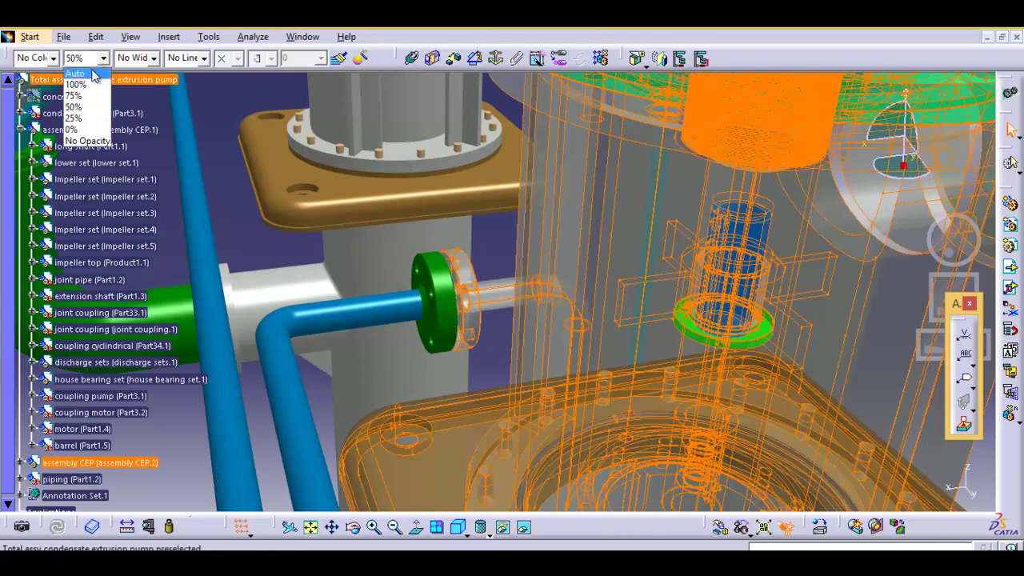
pyautogui.click(92, 85)
pyautogui.moveTo(432, 336)
pyautogui.mouseDown(button='middle')
pyautogui.moveTo(452, 398)
pyautogui.moveTo(550, 343)
pyautogui.moveTo(527, 151)
pyautogui.moveTo(534, 468)
pyautogui.mouseUp(button='middle')
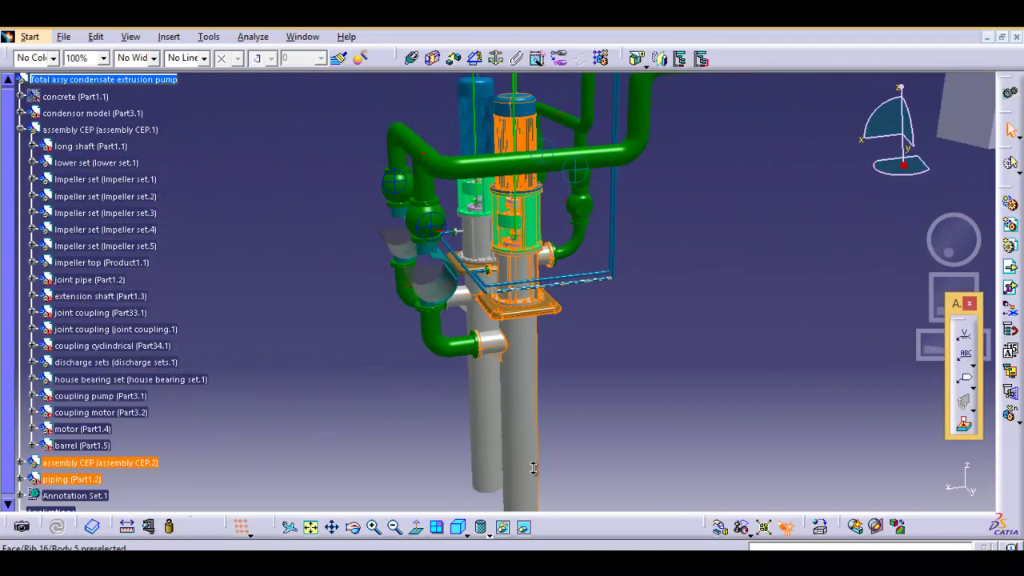
# Show the concrete part (Part1.1) again.
pyautogui.keyDown('ctrl'); pyautogui.moveTo(526, 410); pyautogui.dragTo(532, 397, button='middle'); pyautogui.keyUp('ctrl')
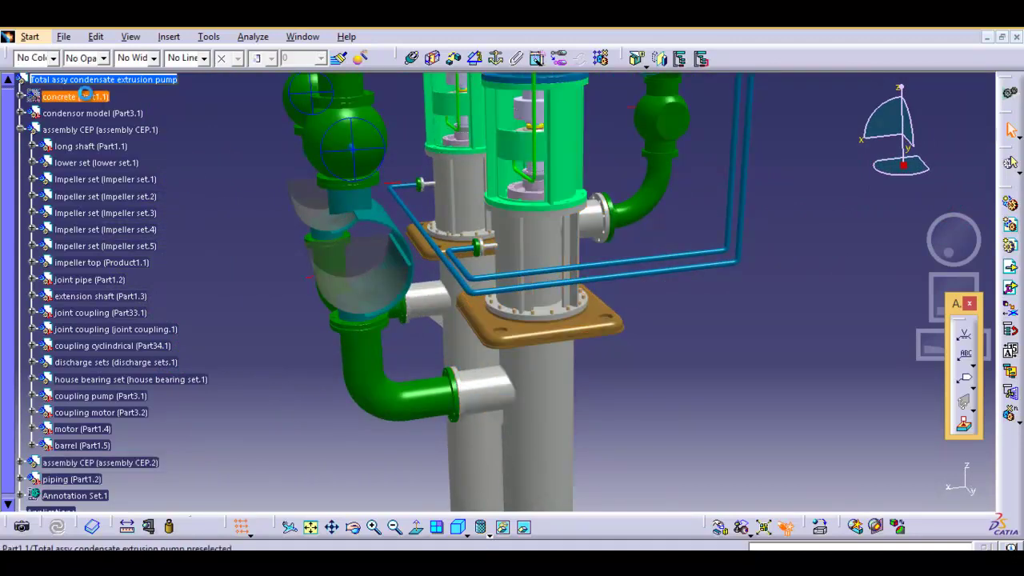
pyautogui.rightClick(84, 92)
pyautogui.click(112, 137)
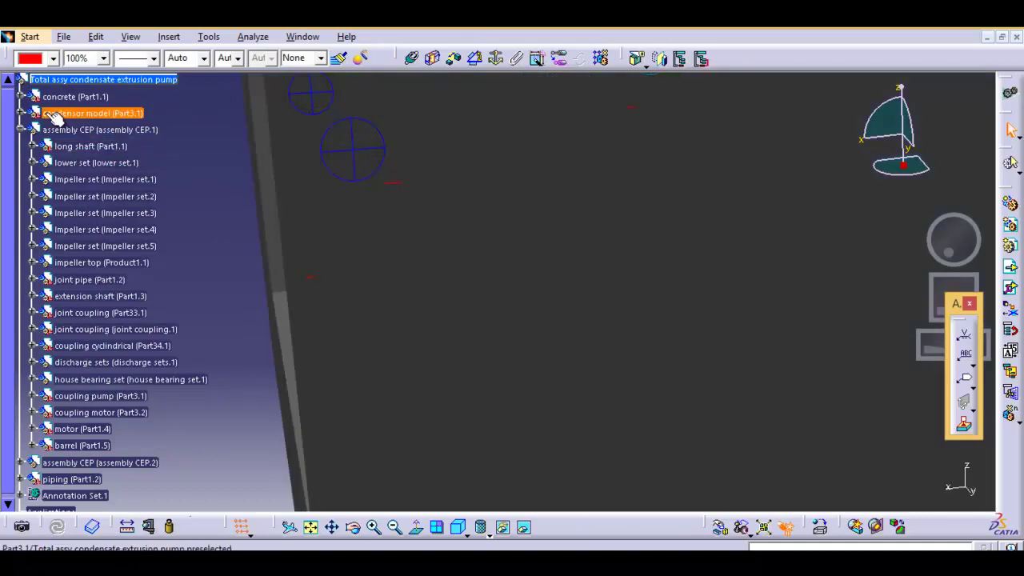
# Hide the concrete part's PartBody, leaving only its white support frame visible.
pyautogui.click(21, 97)
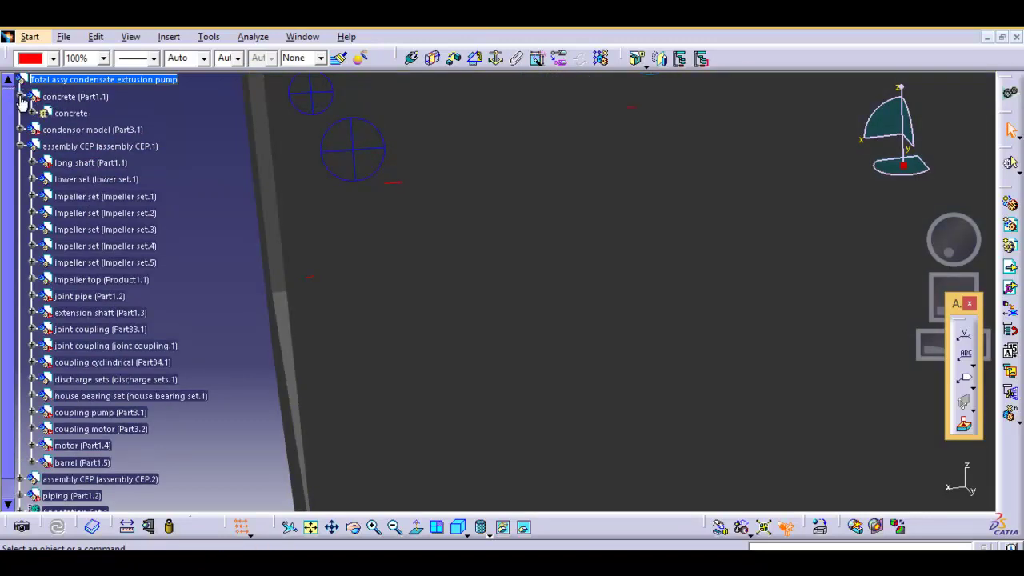
pyautogui.click(30, 110)
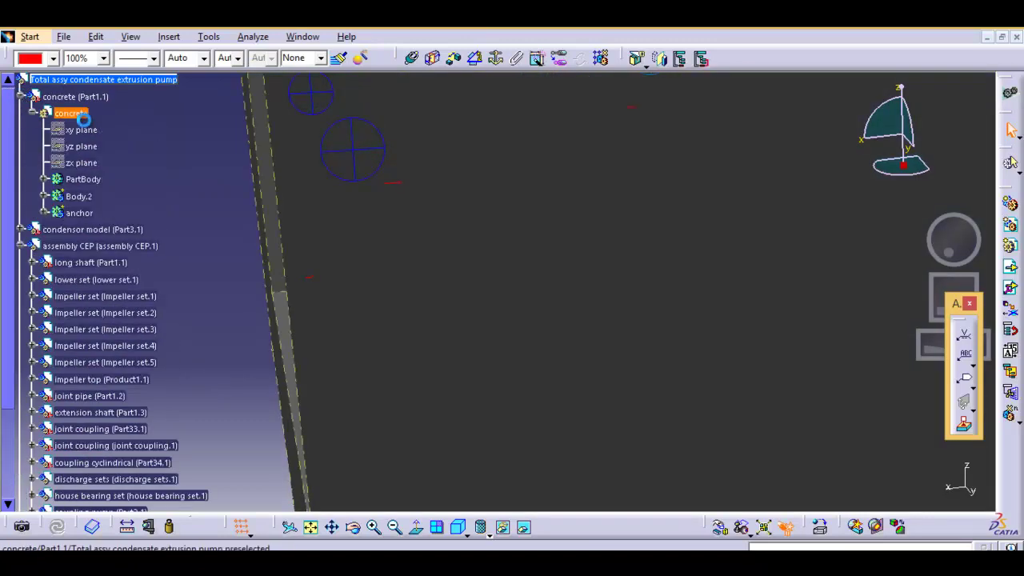
pyautogui.moveTo(406, 240); pyautogui.dragTo(469, 366, button='middle')
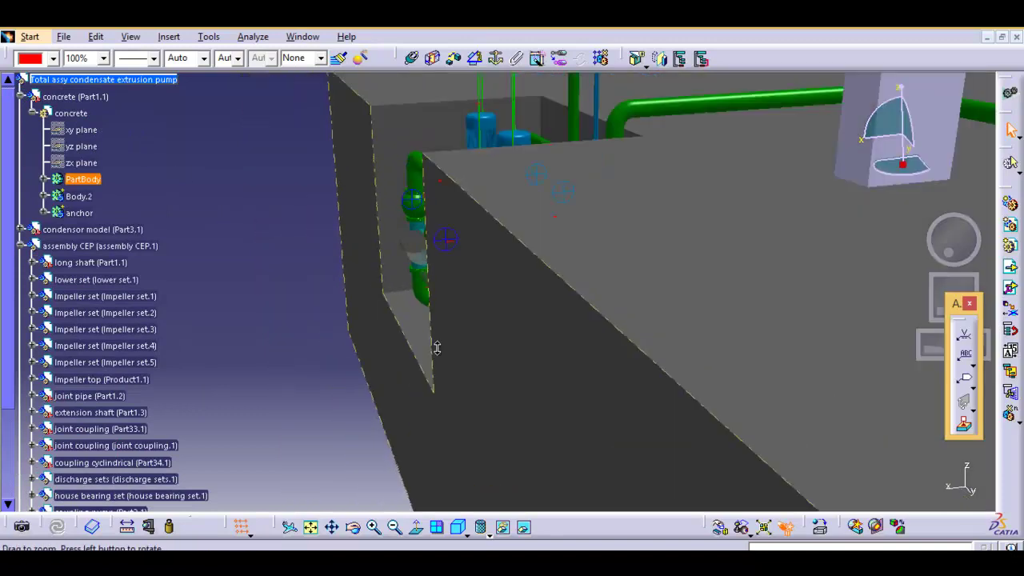
pyautogui.rightClick(75, 182)
pyautogui.click(150, 221)
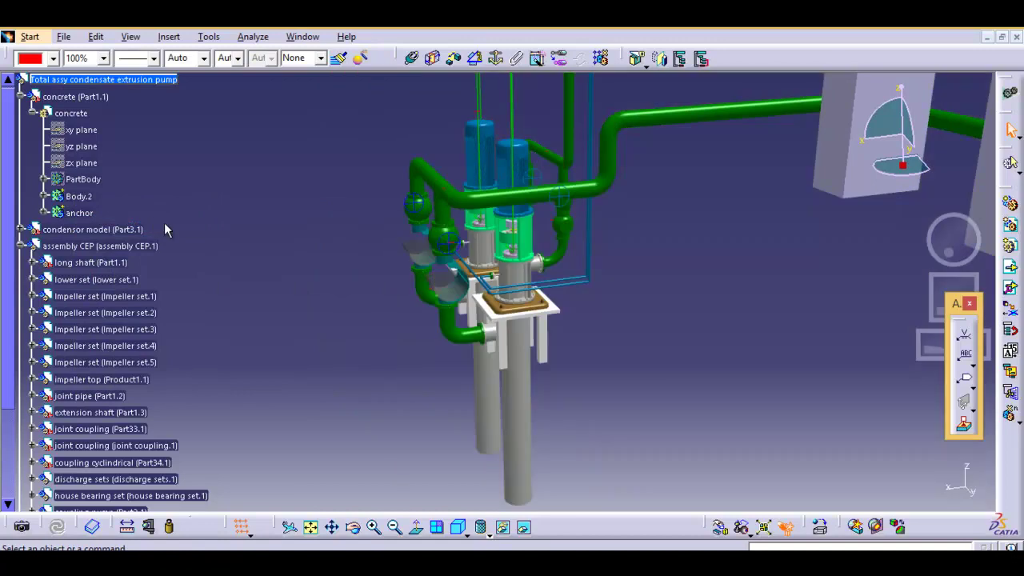
# Hide Body.2, the white frame under the pumps, and zoom onto the pump flanges.
pyautogui.moveTo(504, 368)
pyautogui.mouseDown(button='middle')
pyautogui.moveTo(421, 282)
pyautogui.moveTo(420, 316)
pyautogui.moveTo(437, 314)
pyautogui.mouseUp(button='middle')
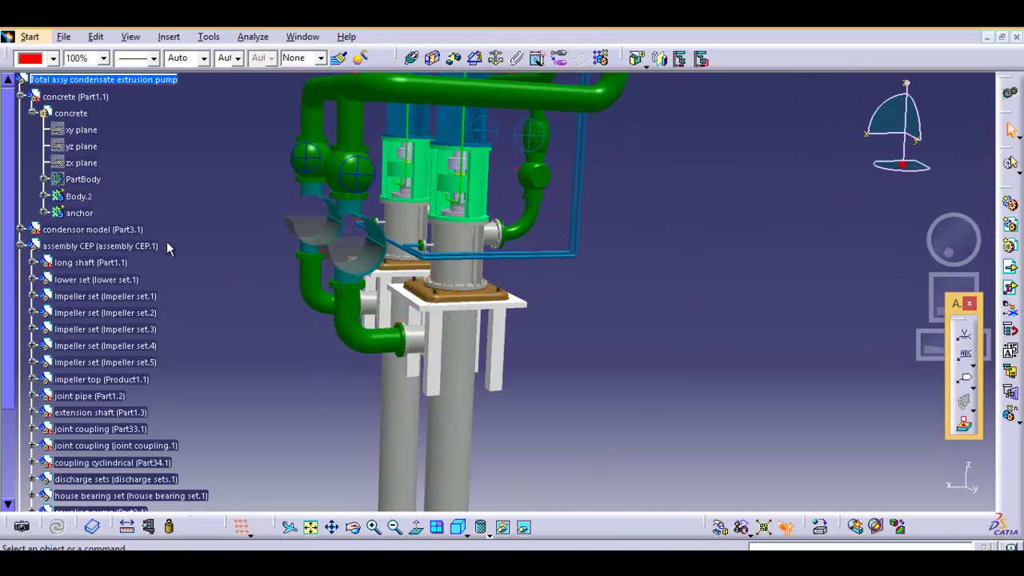
pyautogui.rightClick(76, 196)
pyautogui.click(132, 241)
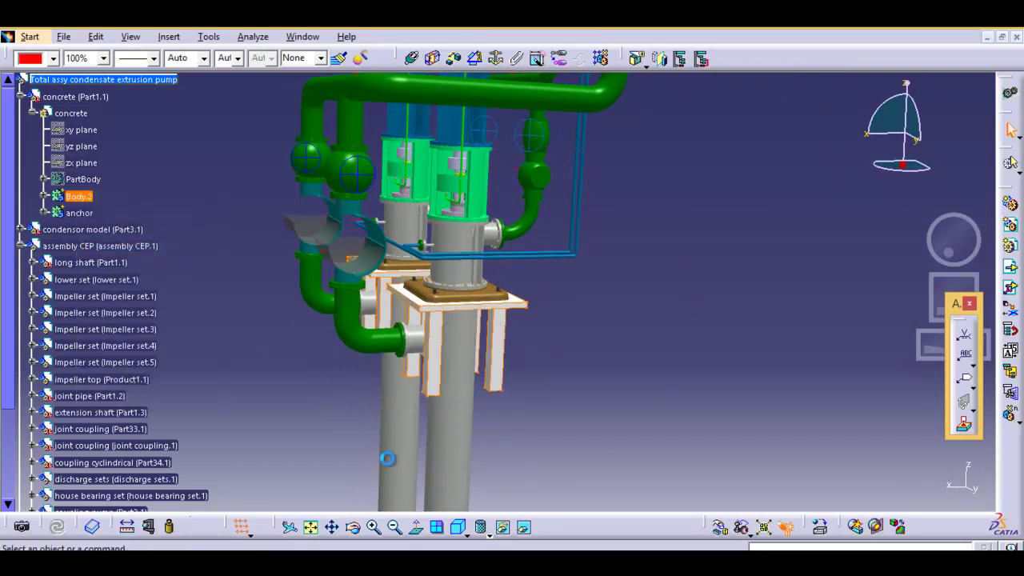
pyautogui.moveTo(373, 466); pyautogui.dragTo(580, 430, button='middle')
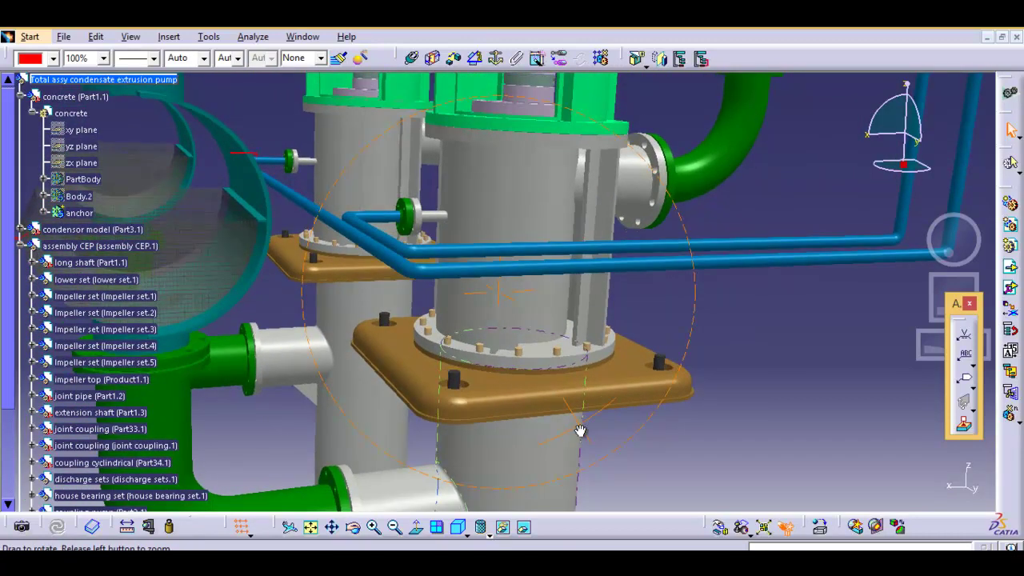
pyautogui.rightClick(485, 312)
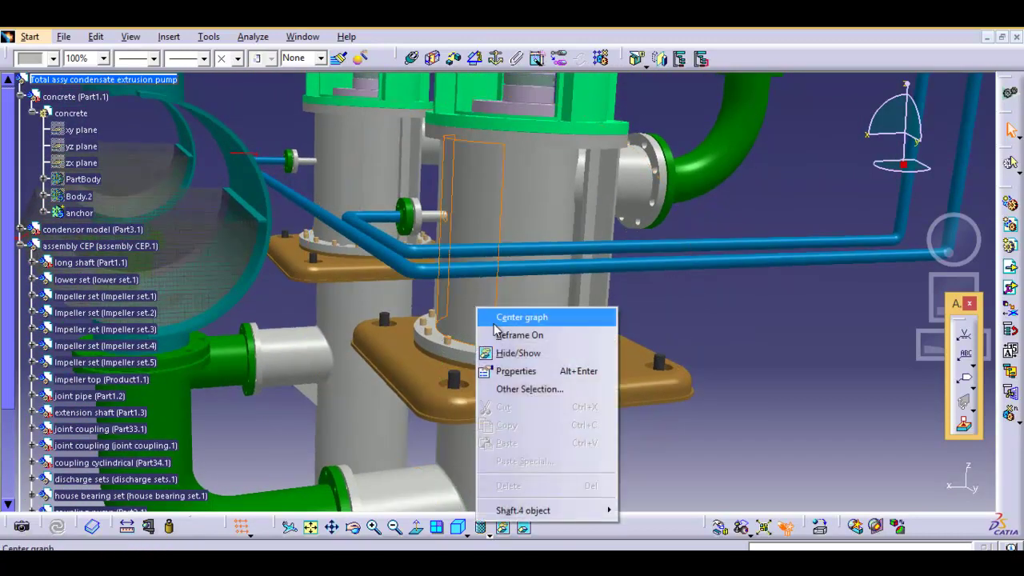
# Set the pump body to 50% opacity and hide Shaft.4 to see inside the discharge part.
pyautogui.click(511, 318)
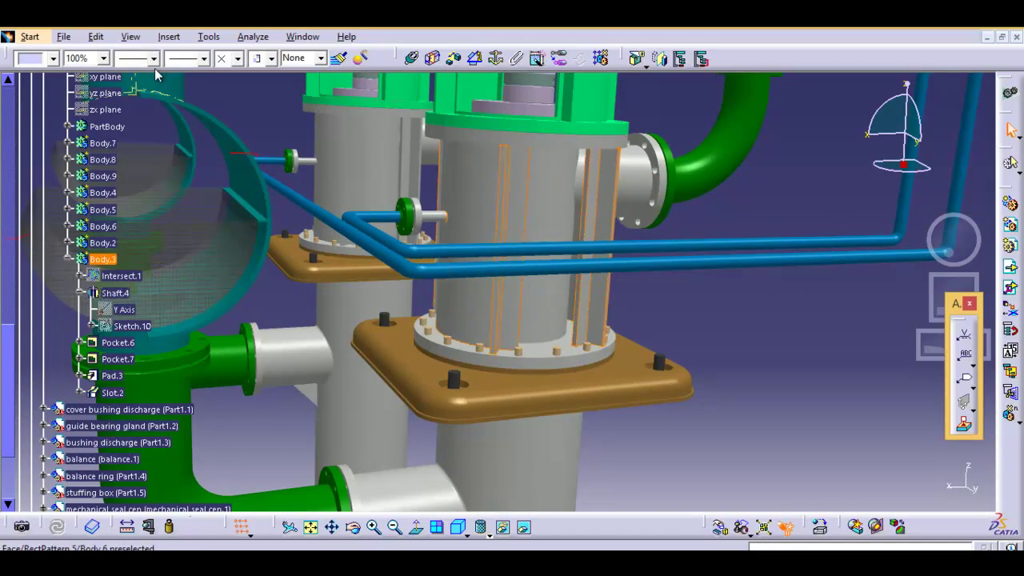
pyautogui.click(88, 58)
pyautogui.click(85, 107)
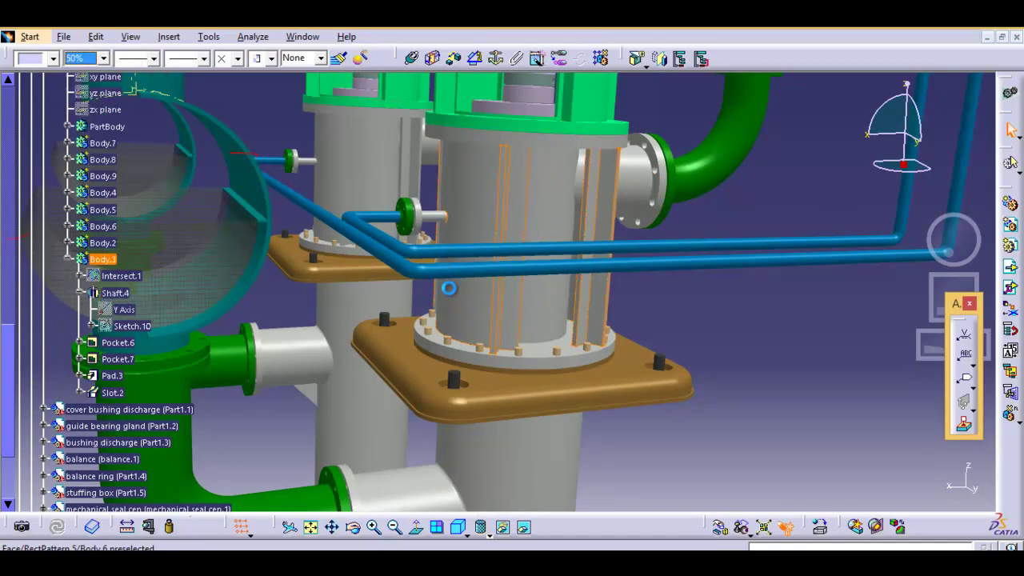
pyautogui.moveTo(452, 412)
pyautogui.mouseDown(button='middle')
pyautogui.moveTo(509, 432)
pyautogui.moveTo(410, 216)
pyautogui.moveTo(389, 286)
pyautogui.moveTo(469, 316)
pyautogui.moveTo(411, 320)
pyautogui.moveTo(411, 310)
pyautogui.mouseUp(button='middle')
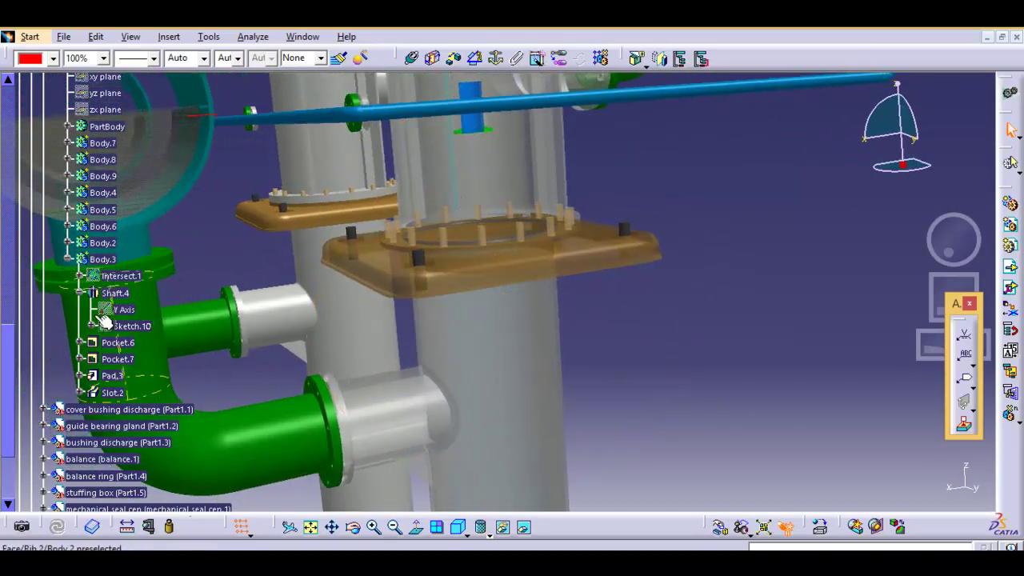
pyautogui.rightClick(118, 298)
pyautogui.click(151, 341)
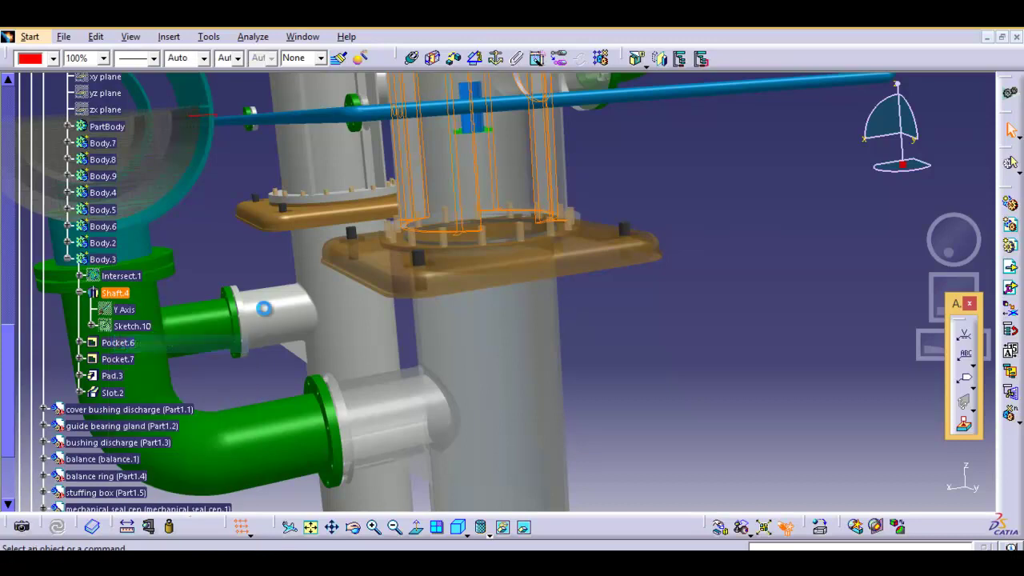
pyautogui.moveTo(442, 215); pyautogui.dragTo(306, 360, button='middle')
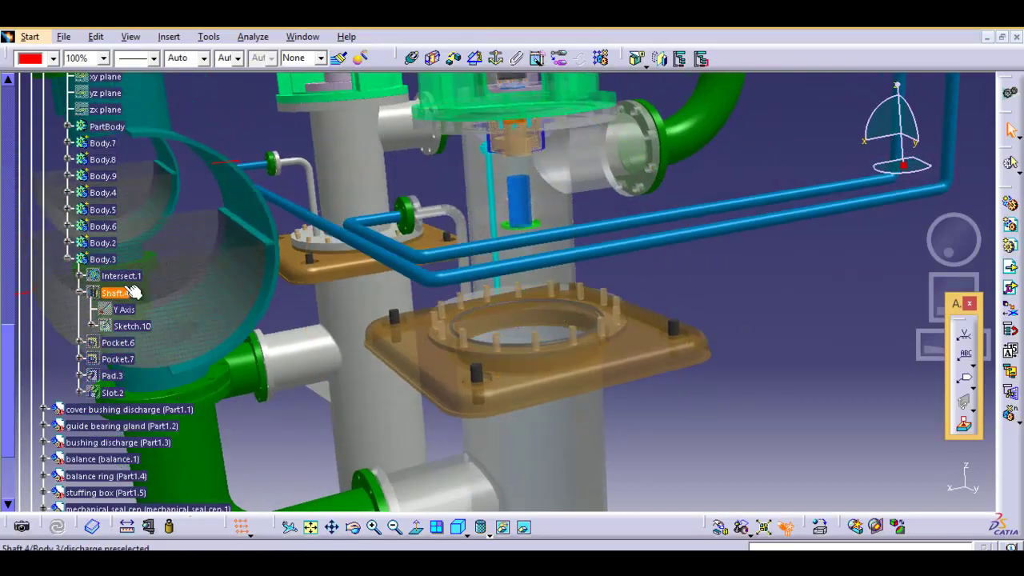
# Restore the parts to 100% opacity and orbit in on the central pump column.
pyautogui.click(88, 86)
pyautogui.moveTo(495, 288)
pyautogui.mouseDown(button='middle')
pyautogui.moveTo(528, 326)
pyautogui.moveTo(600, 254)
pyautogui.mouseUp(button='middle')
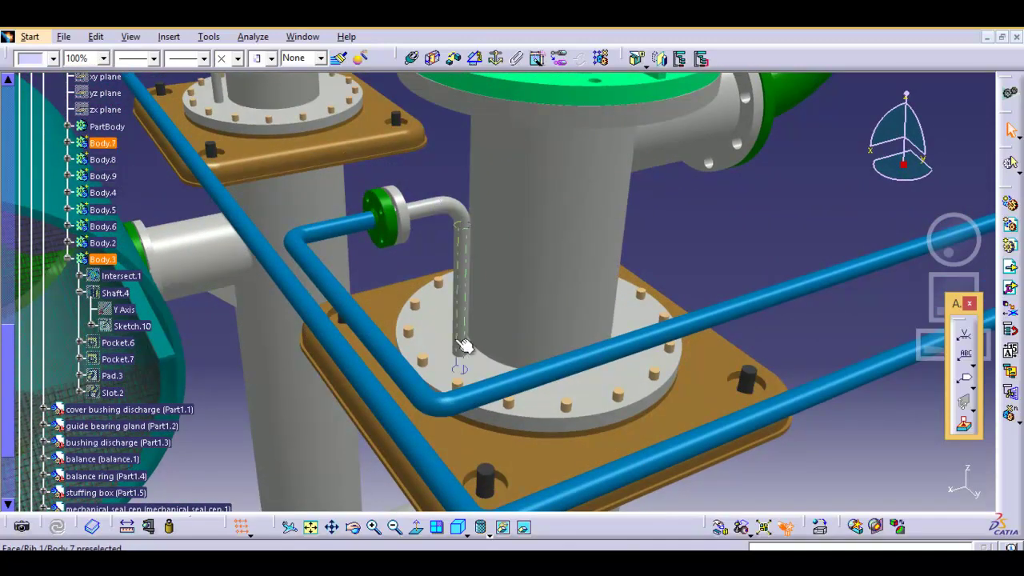
pyautogui.moveTo(464, 346); pyautogui.dragTo(468, 360, button='middle')
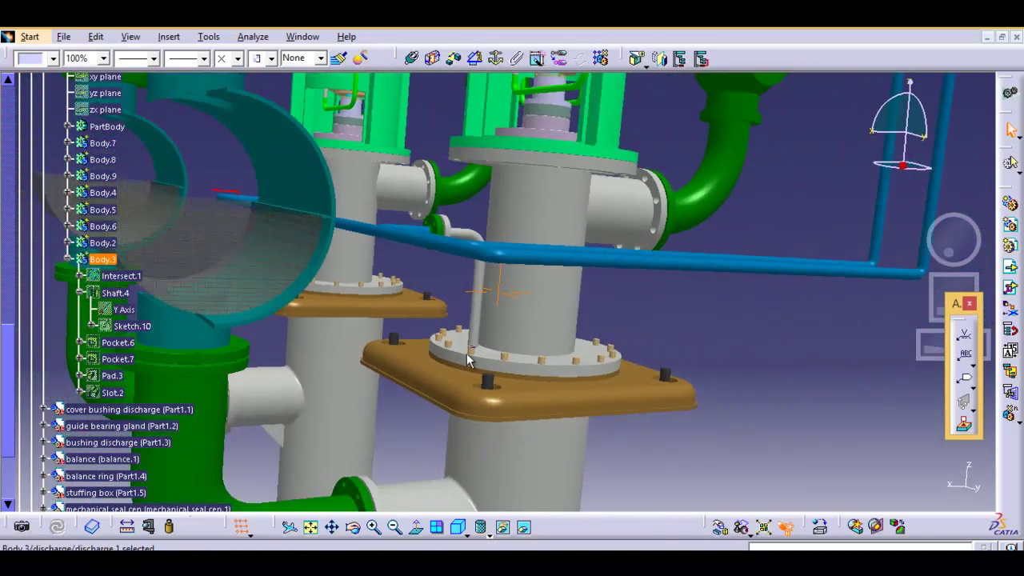
pyautogui.moveTo(493, 313)
pyautogui.mouseDown(button='middle')
pyautogui.moveTo(498, 320)
pyautogui.moveTo(496, 267)
pyautogui.moveTo(465, 167)
pyautogui.moveTo(480, 267)
pyautogui.mouseUp(button='middle')
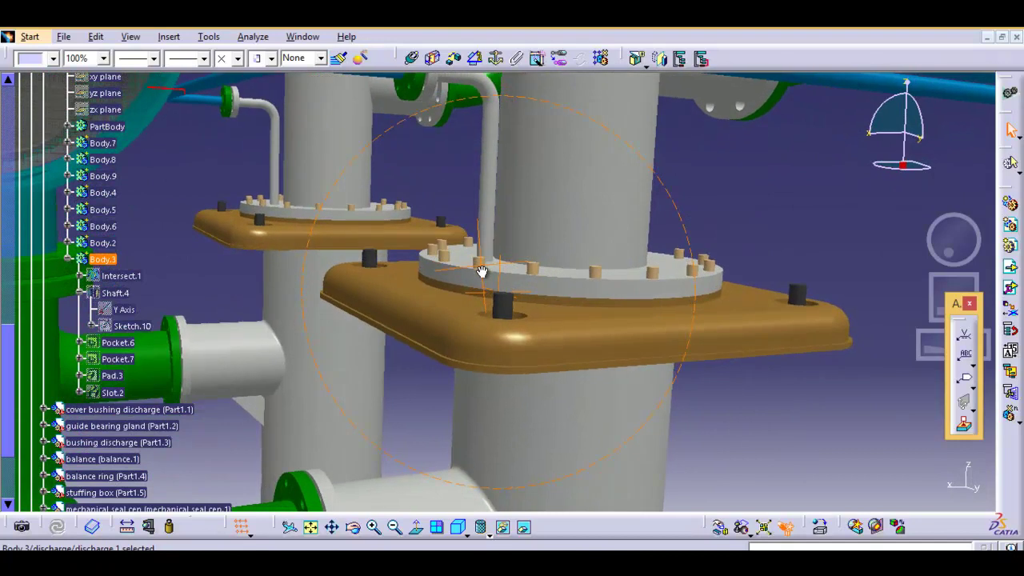
# Set the barrel's Shaft.1 to 75% opacity and inspect the flange from above.
pyautogui.rightClick(509, 411)
pyautogui.click(535, 198)
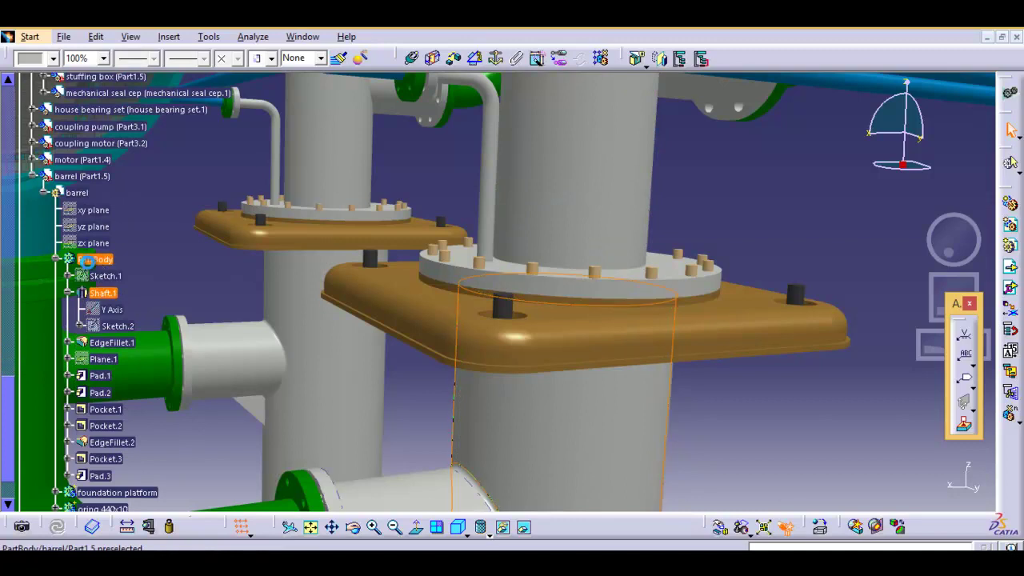
pyautogui.click(91, 62)
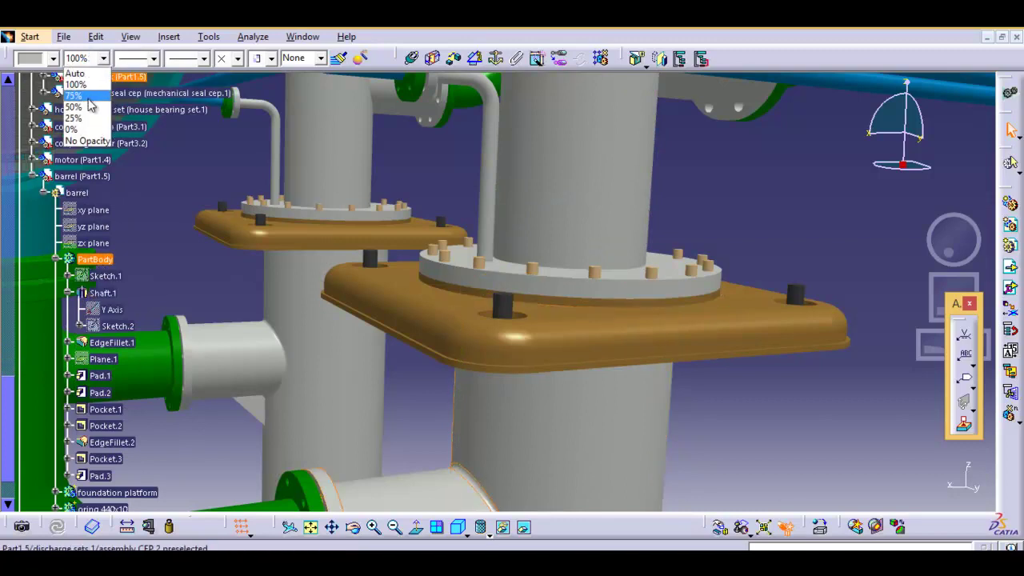
pyautogui.click(88, 98)
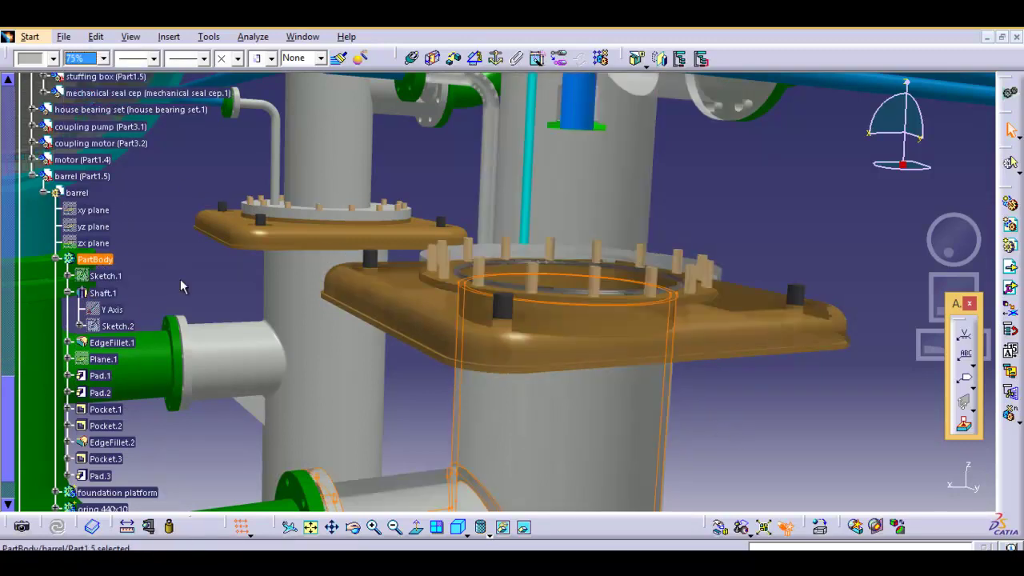
pyautogui.moveTo(558, 416)
pyautogui.mouseDown(button='middle')
pyautogui.moveTo(403, 252)
pyautogui.moveTo(472, 370)
pyautogui.mouseUp(button='middle')
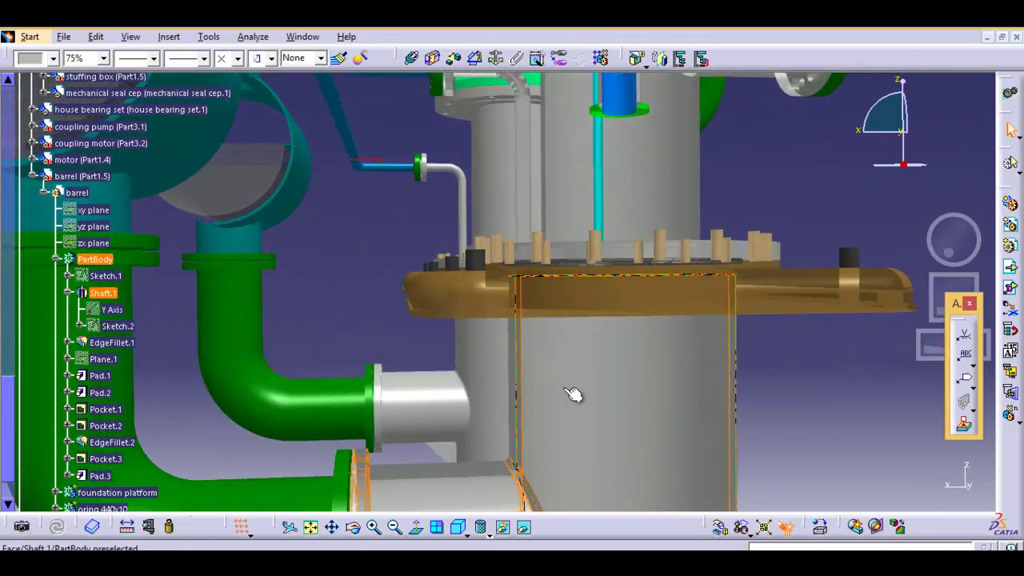
pyautogui.moveTo(573, 393)
pyautogui.mouseDown(button='middle')
pyautogui.moveTo(408, 260)
pyautogui.moveTo(137, 382)
pyautogui.mouseUp(button='middle')
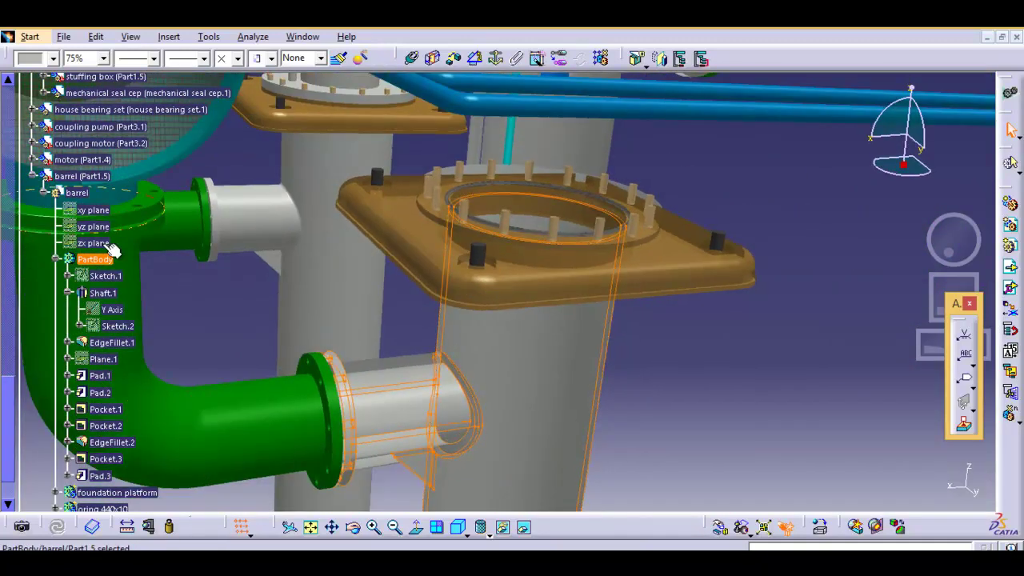
pyautogui.moveTo(375, 290); pyautogui.dragTo(359, 440, button='middle')
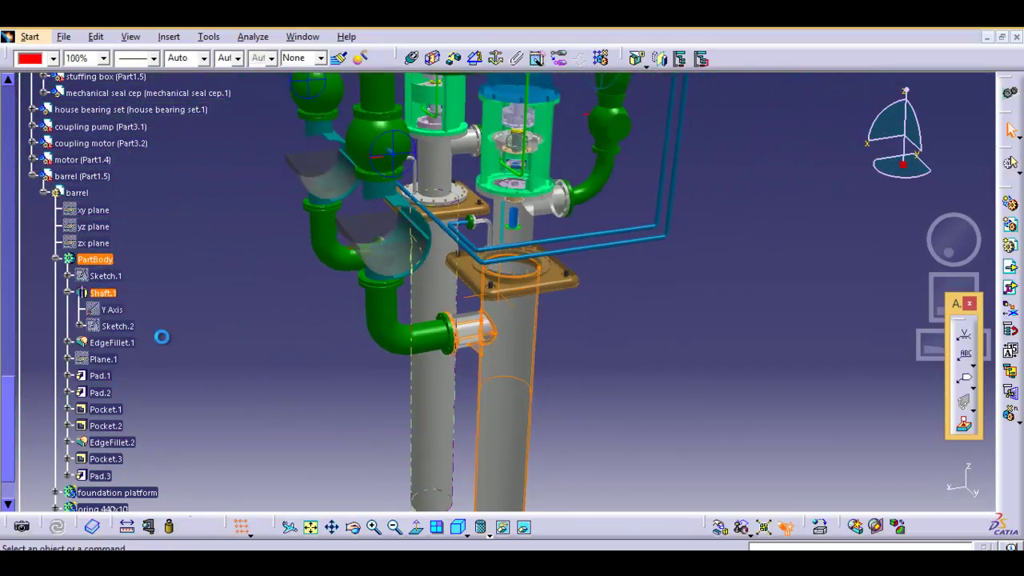
# Set the barrel back to 100% opacity and zoom onto the two columns and blue pipes.
pyautogui.click(83, 59)
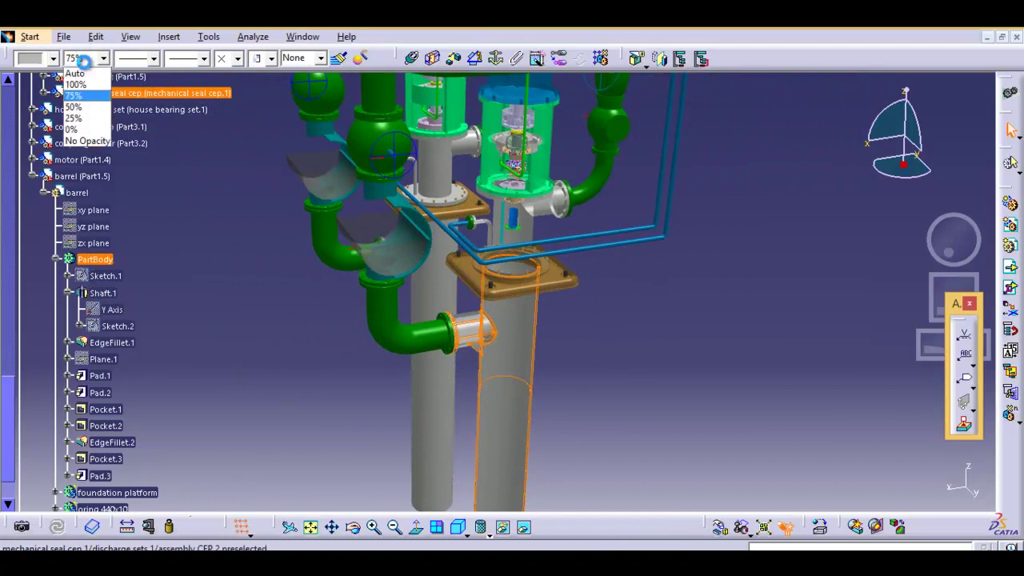
pyautogui.click(76, 84)
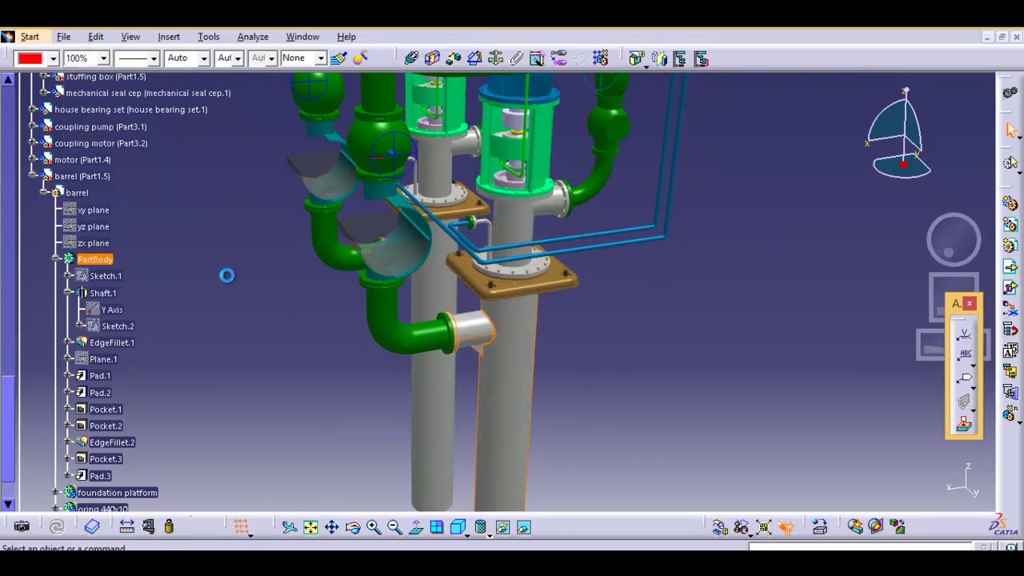
pyautogui.moveTo(299, 345); pyautogui.dragTo(333, 339, button='middle')
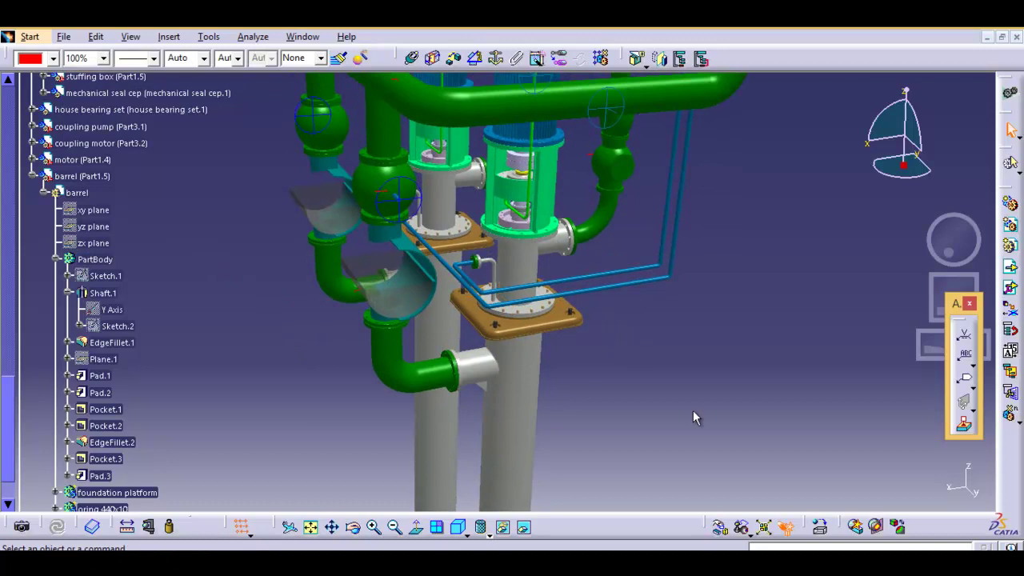
pyautogui.moveTo(706, 417); pyautogui.dragTo(667, 372, button='middle')
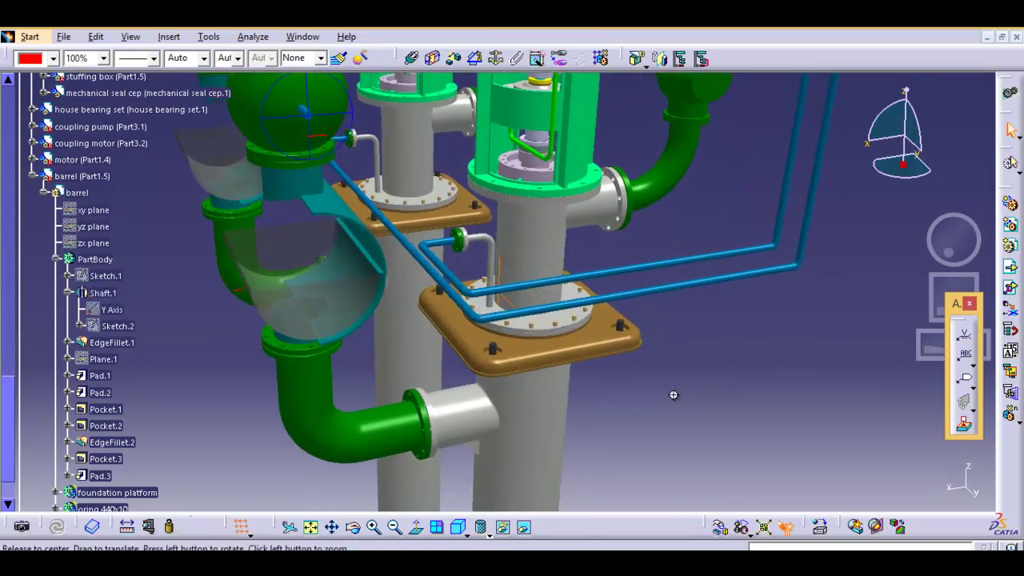
pyautogui.moveTo(674, 394)
pyautogui.mouseDown(button='middle')
pyautogui.moveTo(674, 414)
pyautogui.moveTo(653, 436)
pyautogui.mouseUp(button='middle')
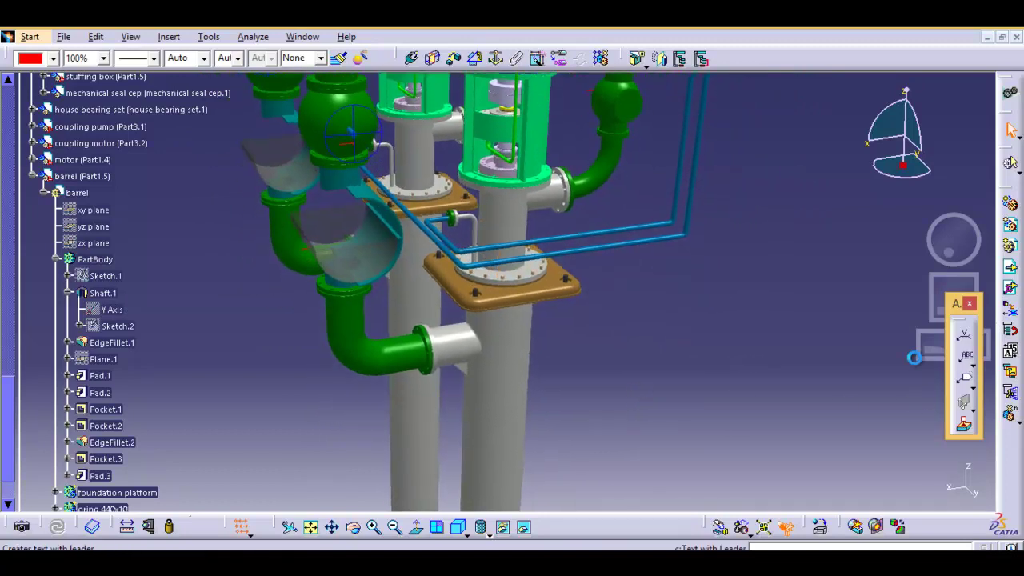
# Add a 'barrel' leader note on the barrel edge, then orbit out to both pumps.
pyautogui.click(527, 384)
pyautogui.write('barrel')
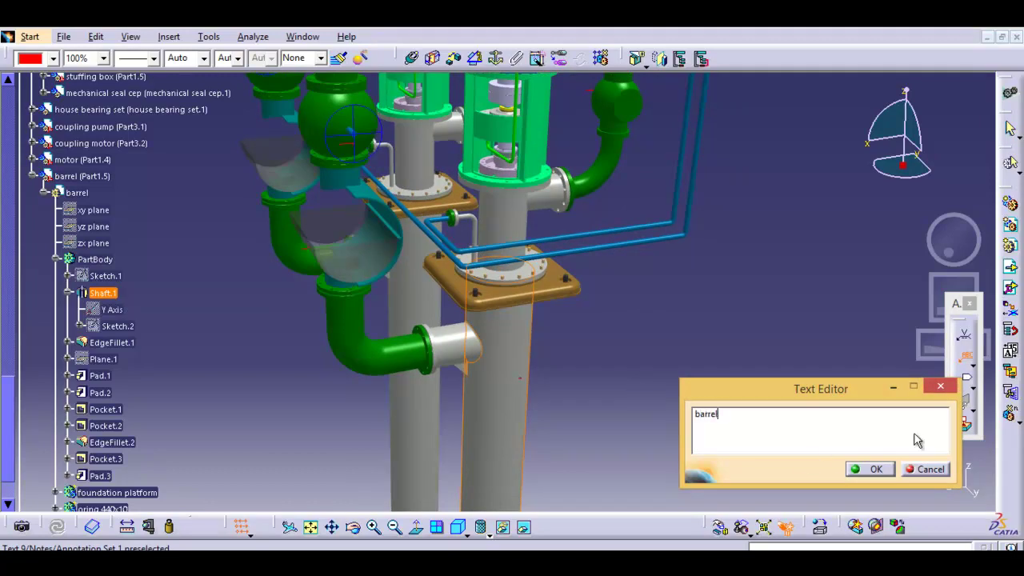
pyautogui.click(932, 469)
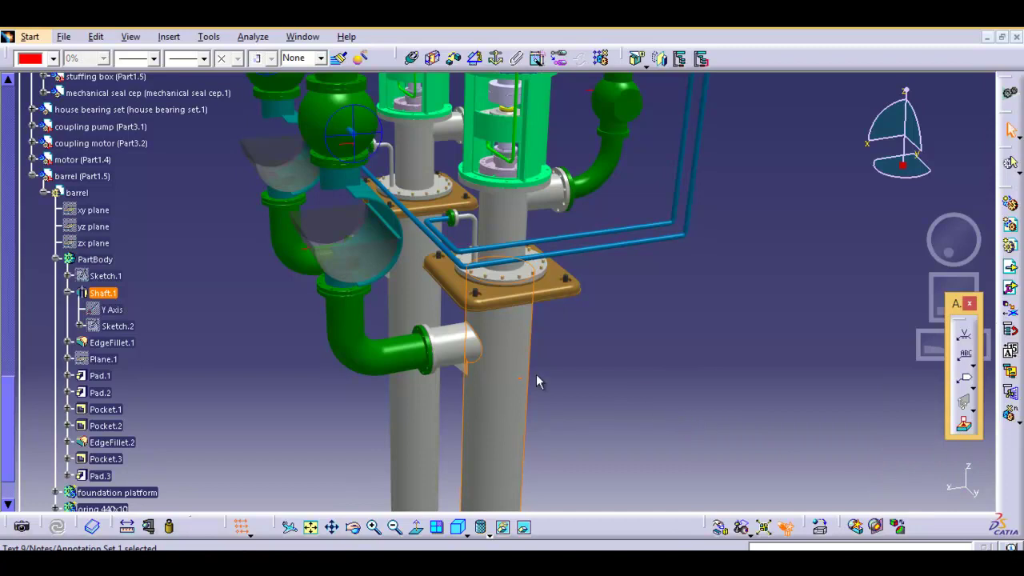
pyautogui.moveTo(372, 424)
pyautogui.mouseDown(button='middle')
pyautogui.moveTo(418, 441)
pyautogui.moveTo(407, 421)
pyautogui.moveTo(484, 314)
pyautogui.moveTo(504, 368)
pyautogui.moveTo(576, 338)
pyautogui.moveTo(573, 322)
pyautogui.moveTo(563, 330)
pyautogui.mouseUp(button='middle')
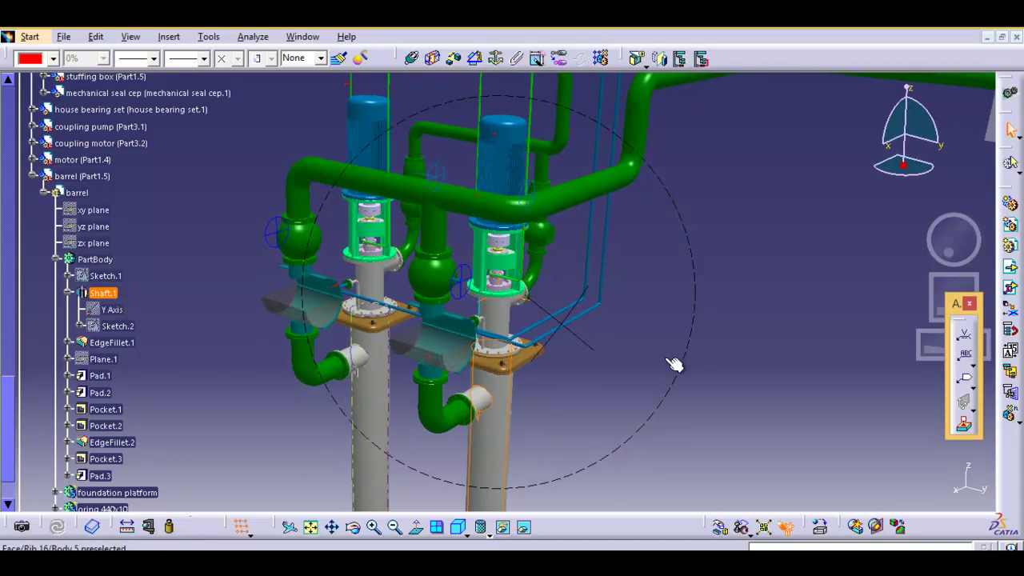
# Check the barrel (Part1.5) properties, then hide the barrel to expose the impeller stages.
pyautogui.rightClick(98, 176)
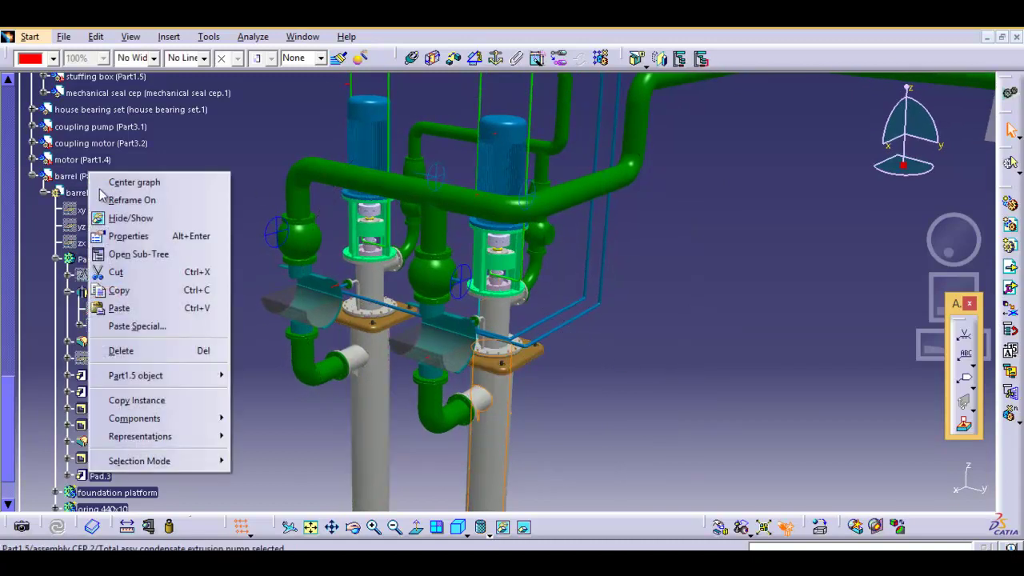
pyautogui.click(128, 228)
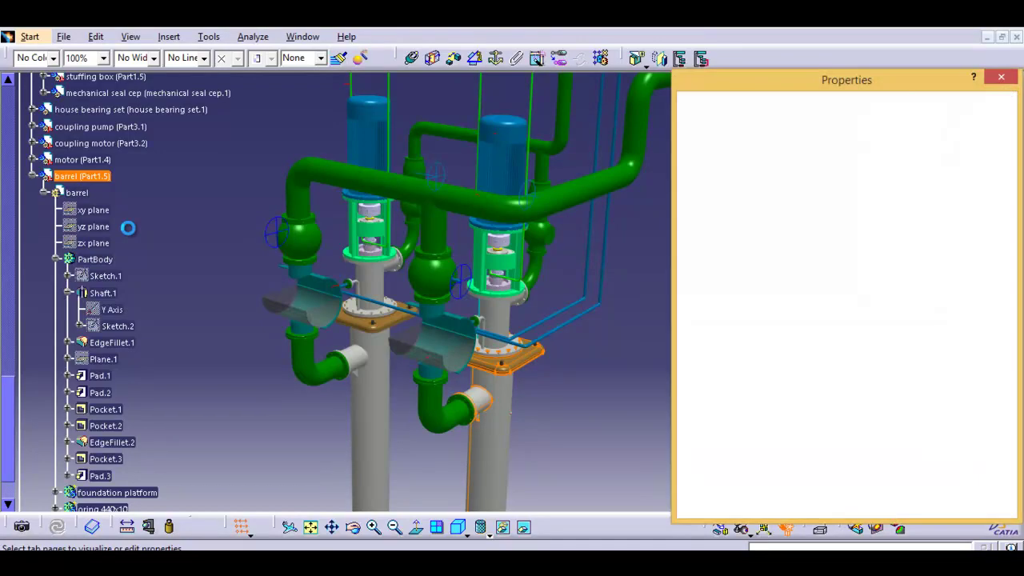
pyautogui.click(1001, 77)
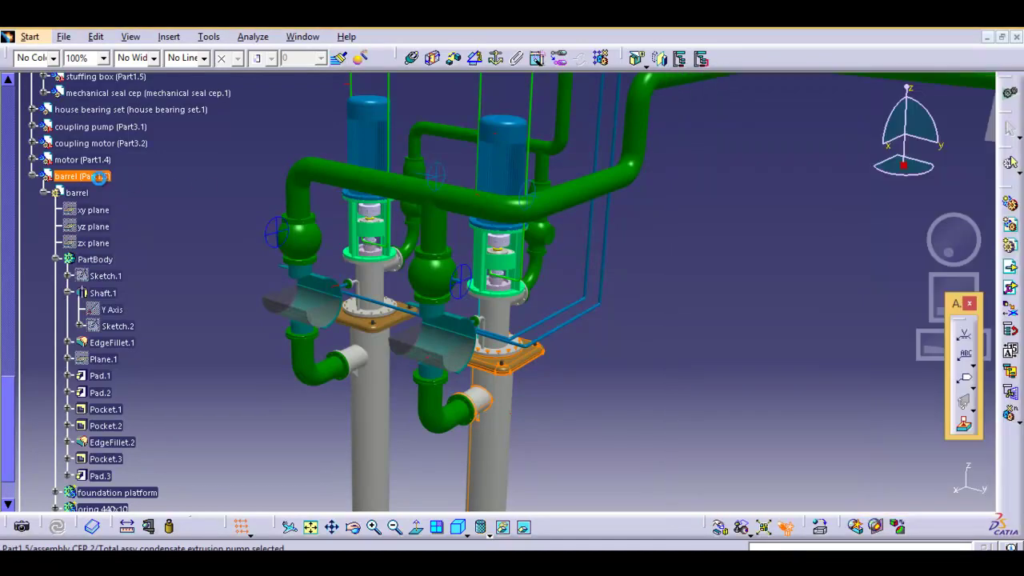
pyautogui.rightClick(87, 185)
pyautogui.click(150, 231)
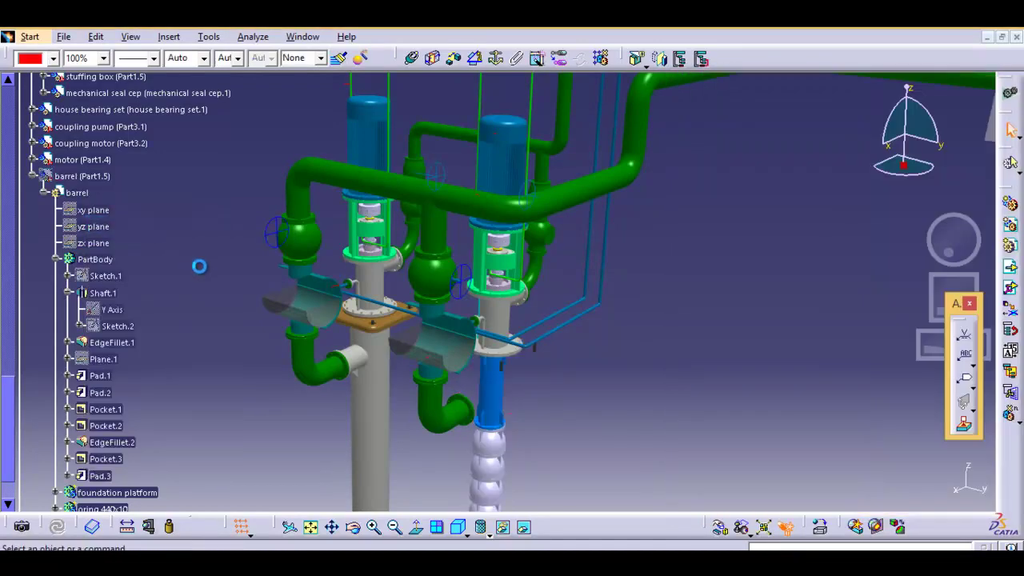
# Zoom out, pan and orbit to view both pumps and the exposed impeller stack from below.
pyautogui.moveTo(528, 440)
pyautogui.mouseDown(button='middle')
pyautogui.moveTo(495, 330)
pyautogui.moveTo(494, 342)
pyautogui.mouseUp(button='middle')
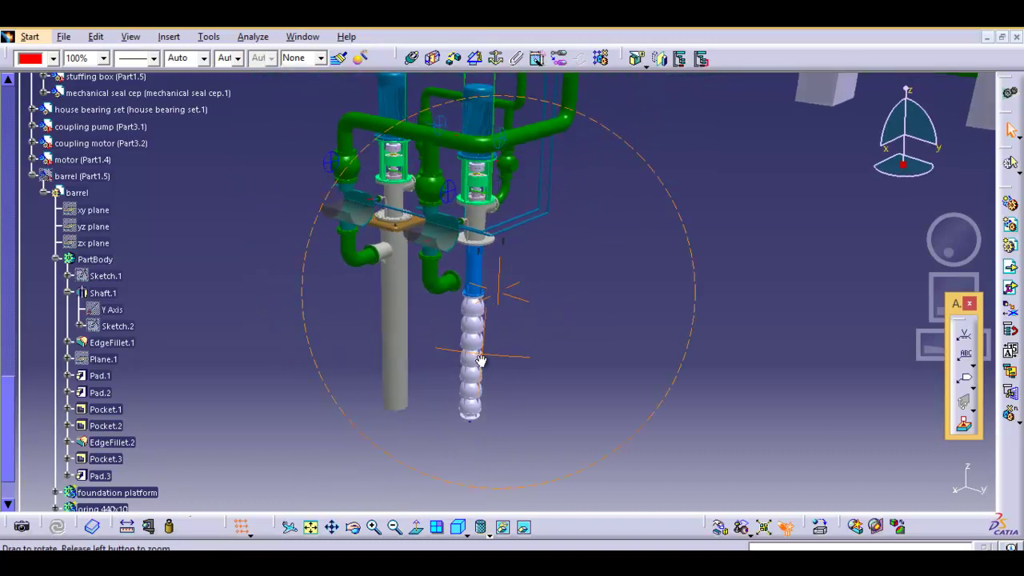
pyautogui.moveTo(544, 368)
pyautogui.mouseDown(button='middle')
pyautogui.moveTo(534, 362)
pyautogui.moveTo(539, 323)
pyautogui.moveTo(535, 368)
pyautogui.mouseUp(button='middle')
pyautogui.moveTo(395, 366)
pyautogui.mouseDown(button='middle')
pyautogui.moveTo(547, 406)
pyautogui.moveTo(578, 395)
pyautogui.moveTo(694, 502)
pyautogui.mouseUp(button='middle')
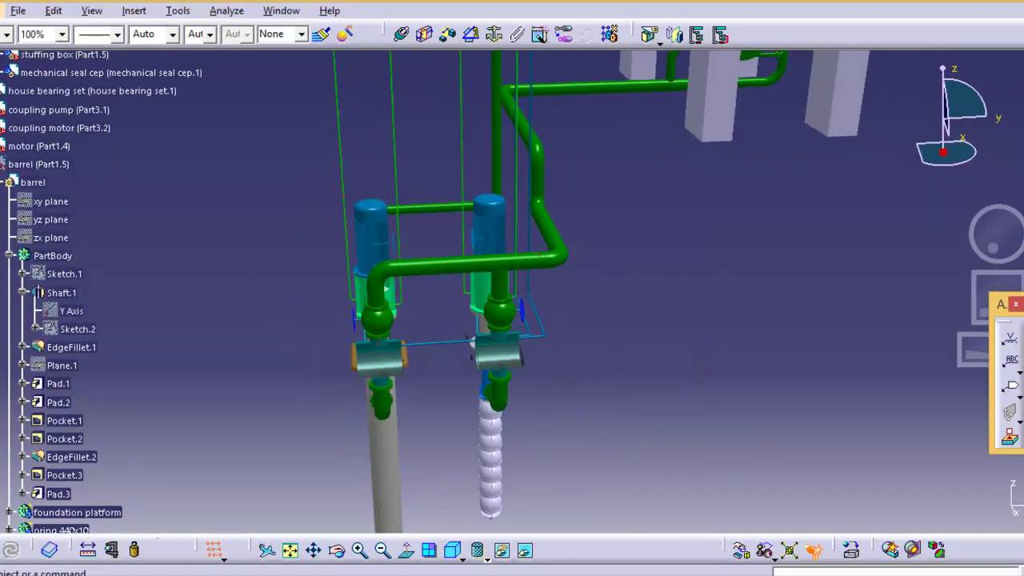